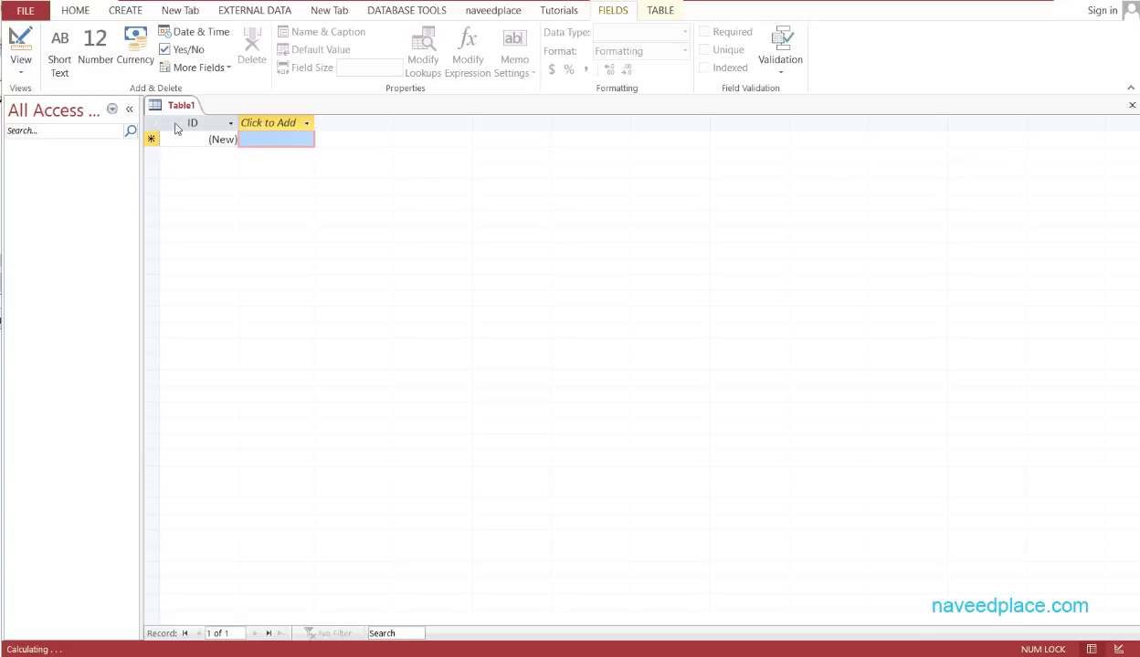
# Browse the File backstage and the options for a new database
pyautogui.click(26, 13)
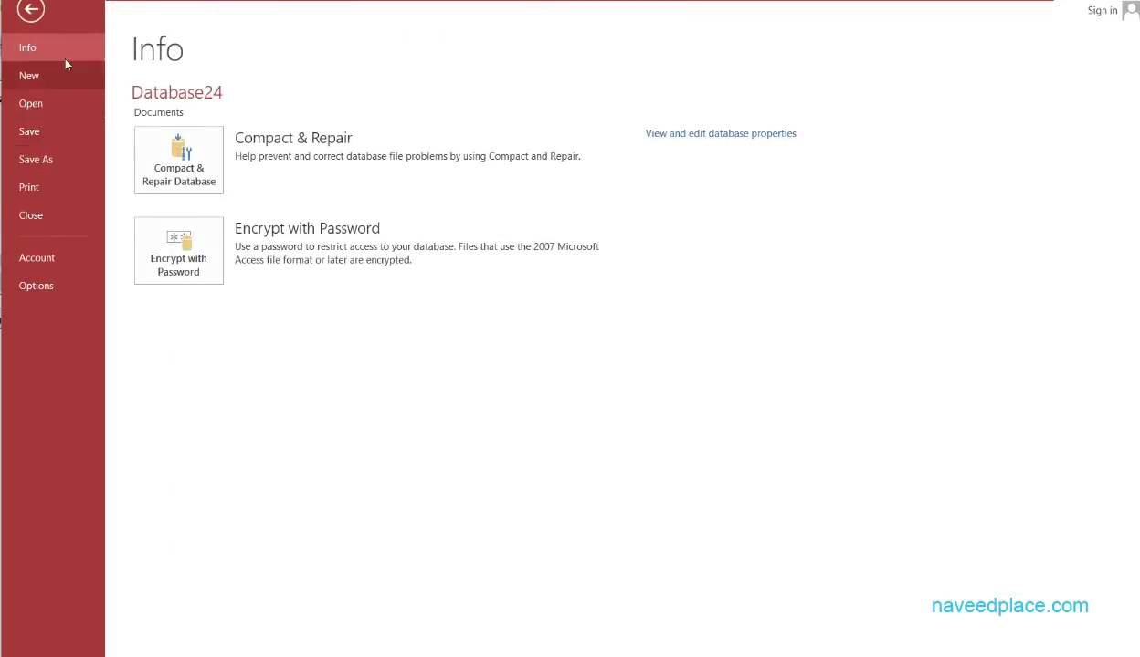
pyautogui.click(32, 9)
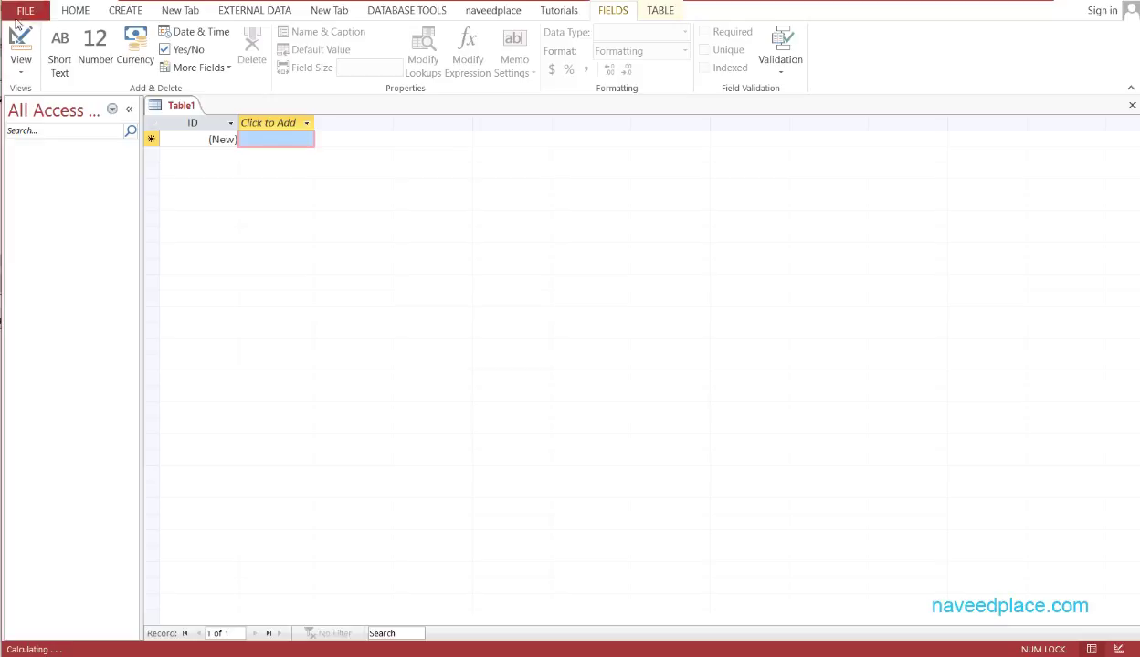
pyautogui.click(25, 12)
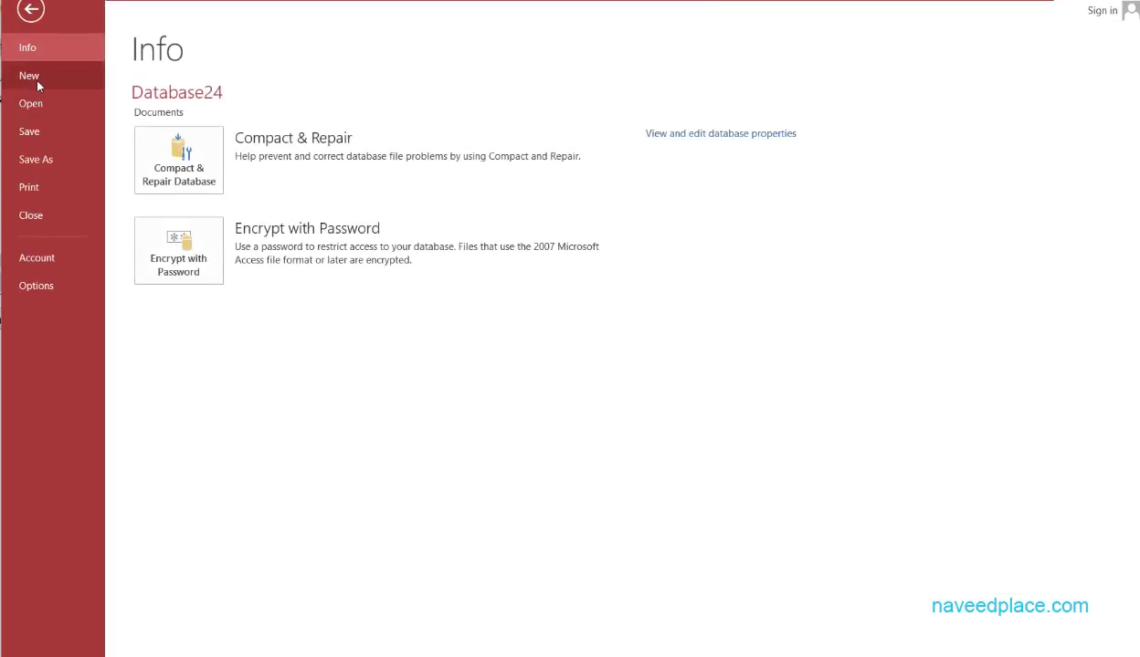
pyautogui.click(36, 79)
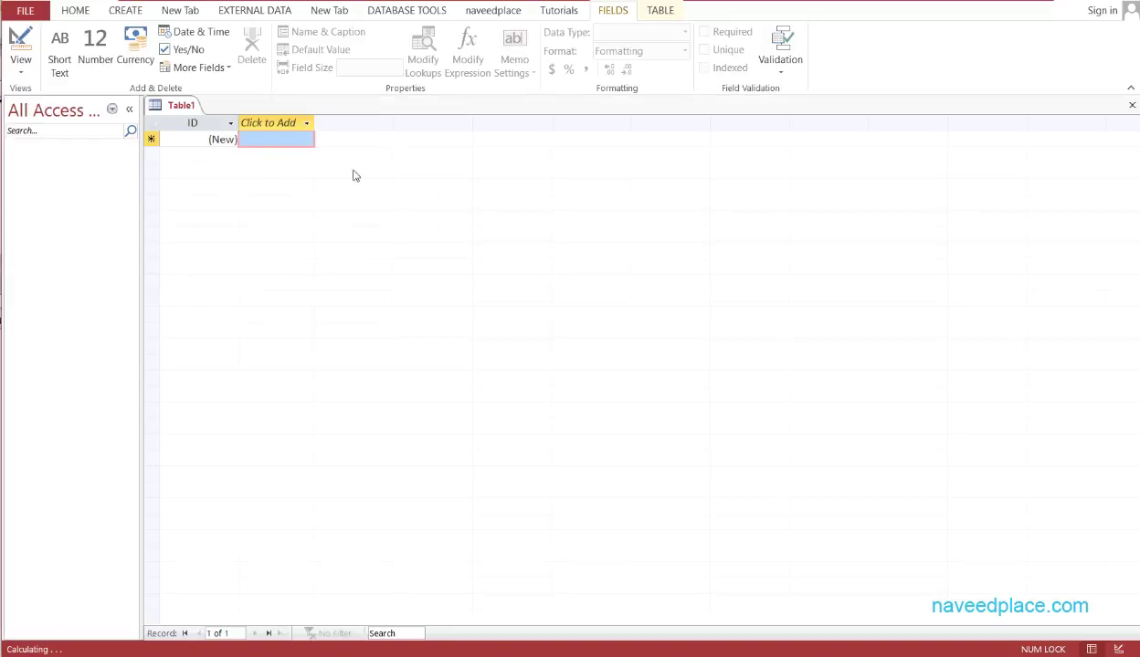
# Group the navigation pane as Custom, then save Table1 and open it in Design View
pyautogui.click(112, 108)
pyautogui.click(107, 153)
pyautogui.rightClick(56, 188)
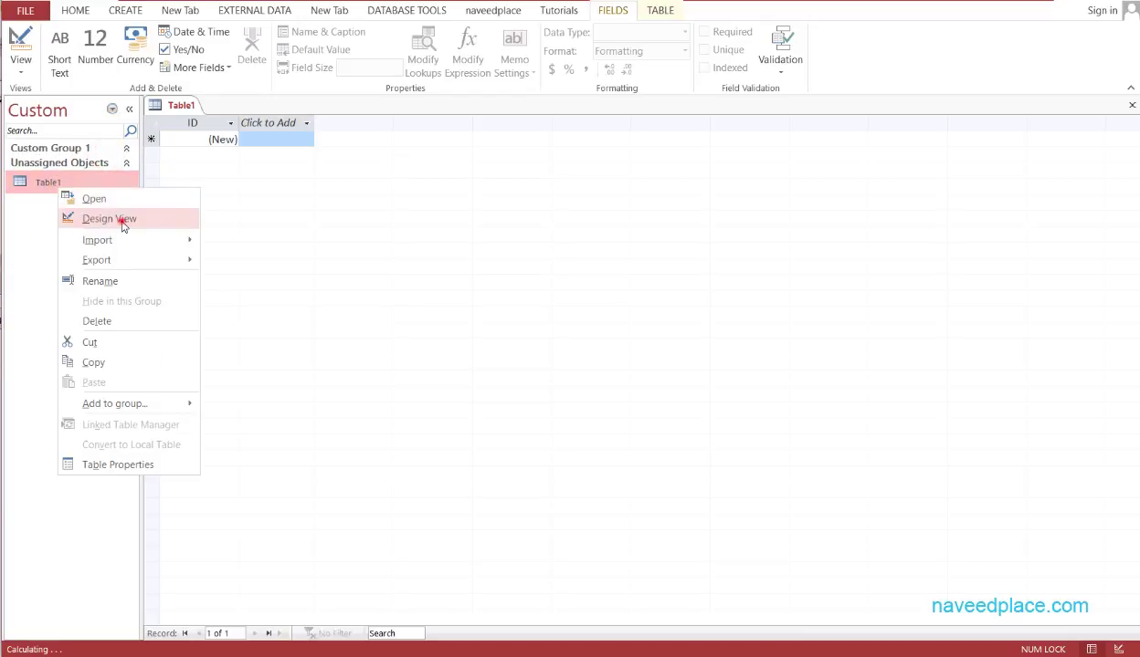
pyautogui.click(123, 225)
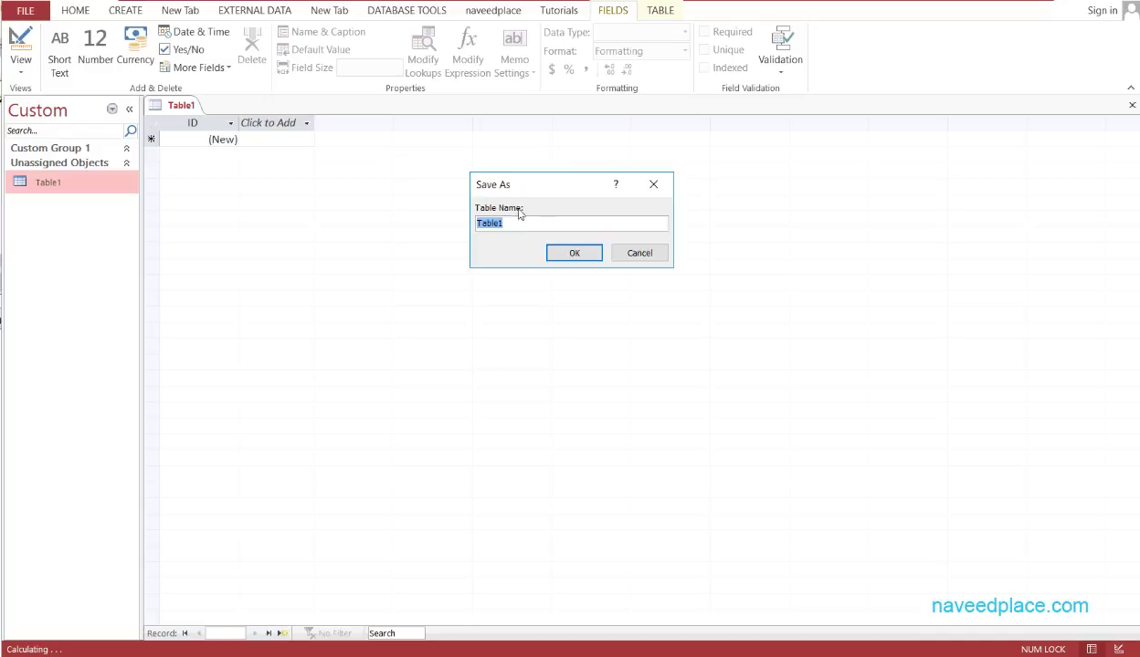
pyautogui.click(559, 253)
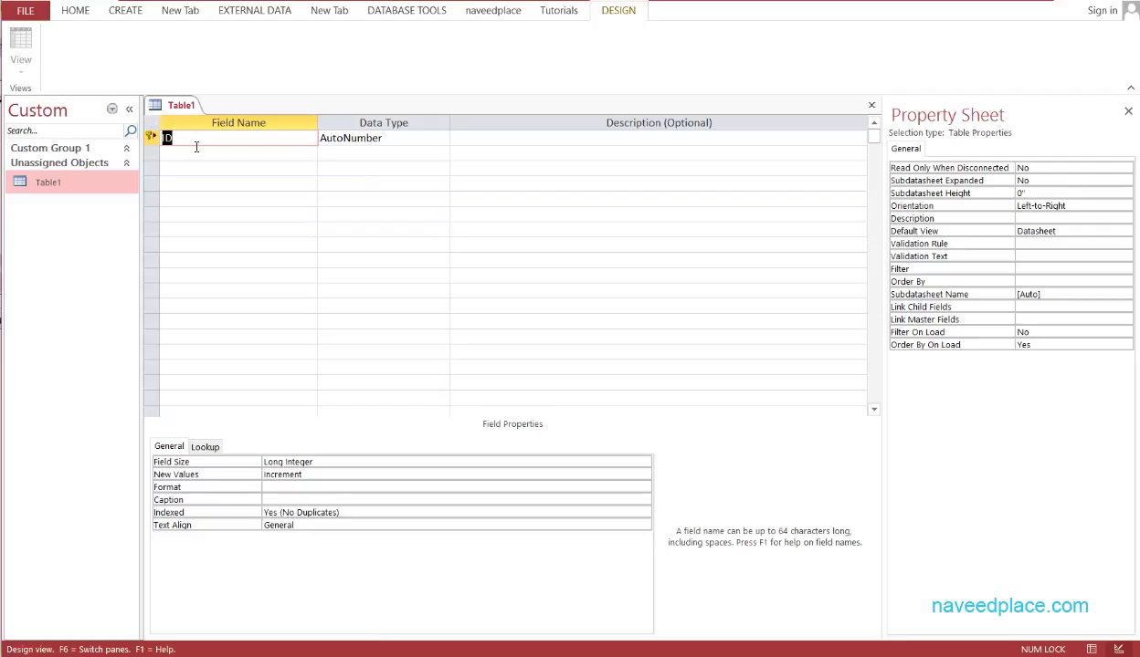
# Rename ID to Dateofbirth and add CurrentDate, both as Date/Time fields
pyautogui.press('BackSpace')
pyautogui.click(442, 139)
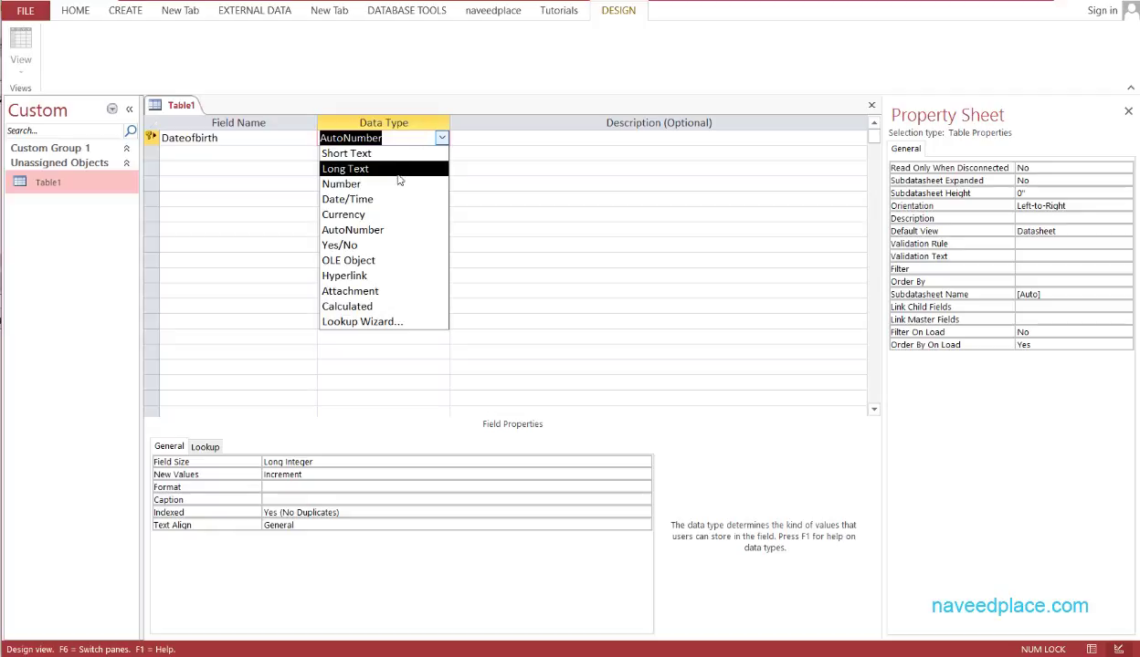
pyautogui.click(370, 197)
pyautogui.click(240, 155)
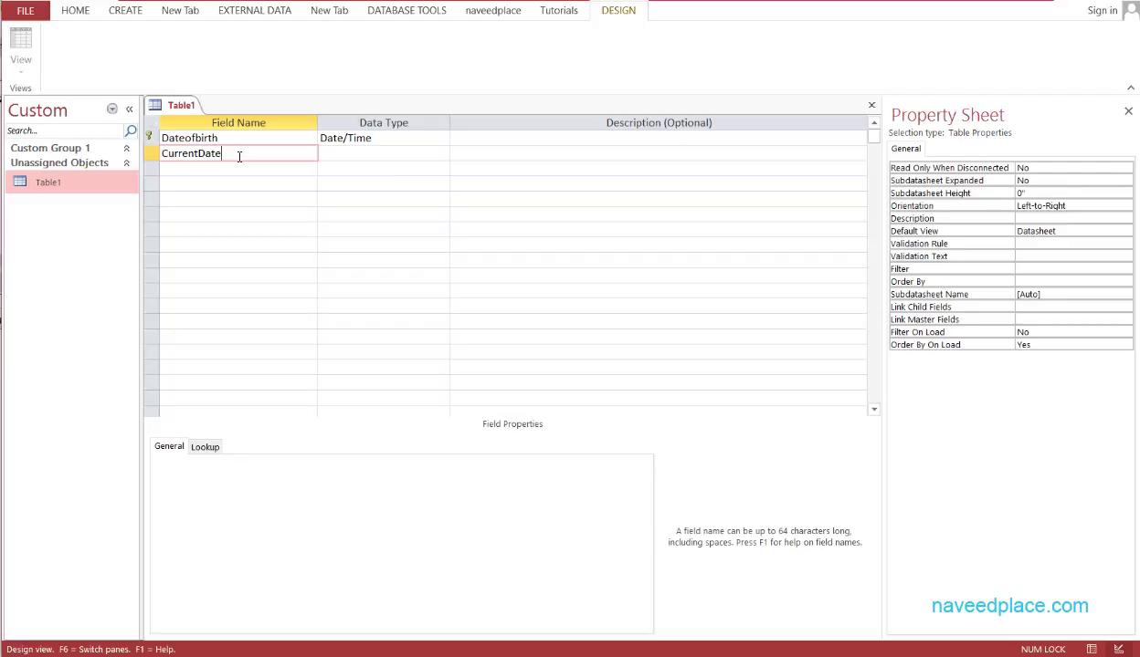
pyautogui.click(380, 155)
pyautogui.click(439, 154)
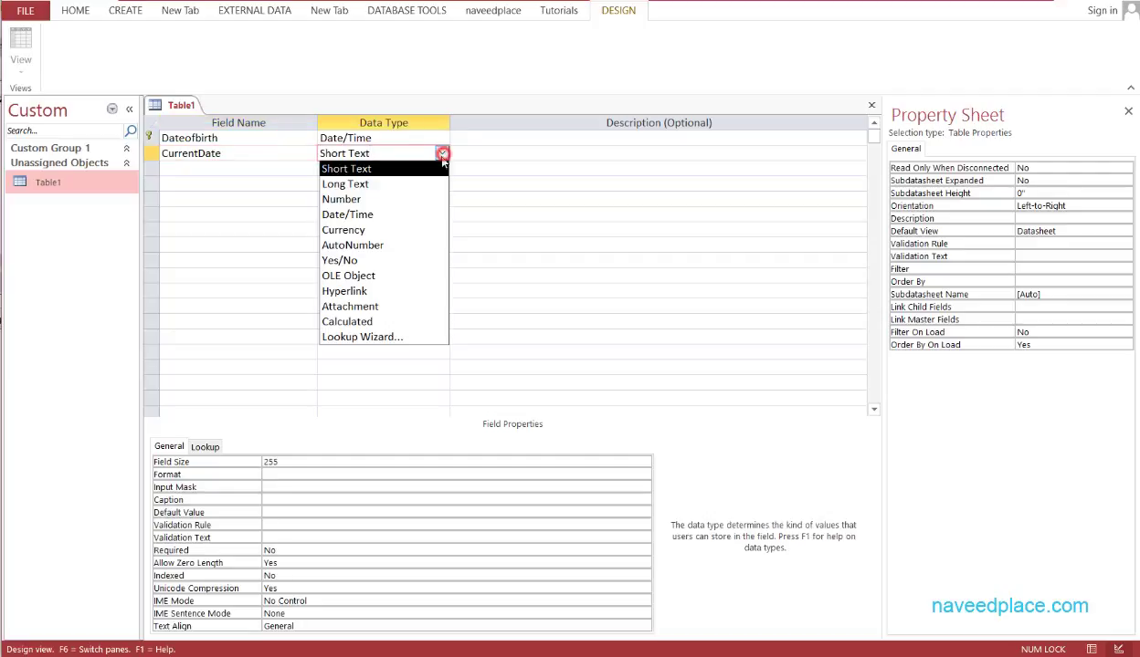
pyautogui.click(401, 212)
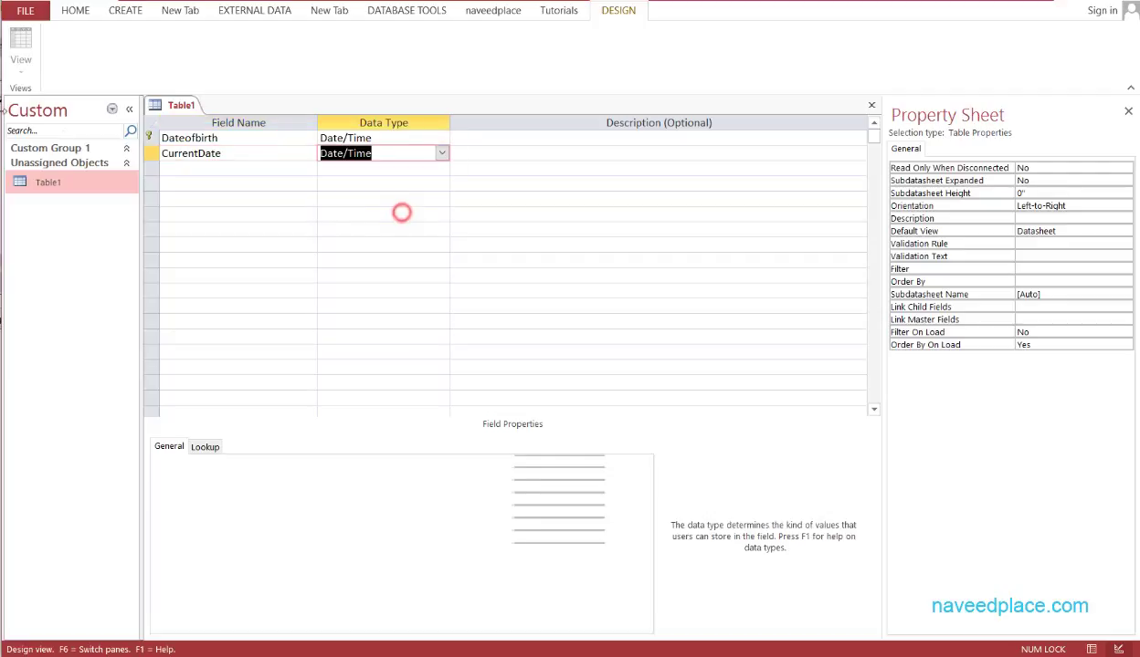
# Add a Number field named Age and go to CurrentDate's Default Value property
pyautogui.click(175, 167)
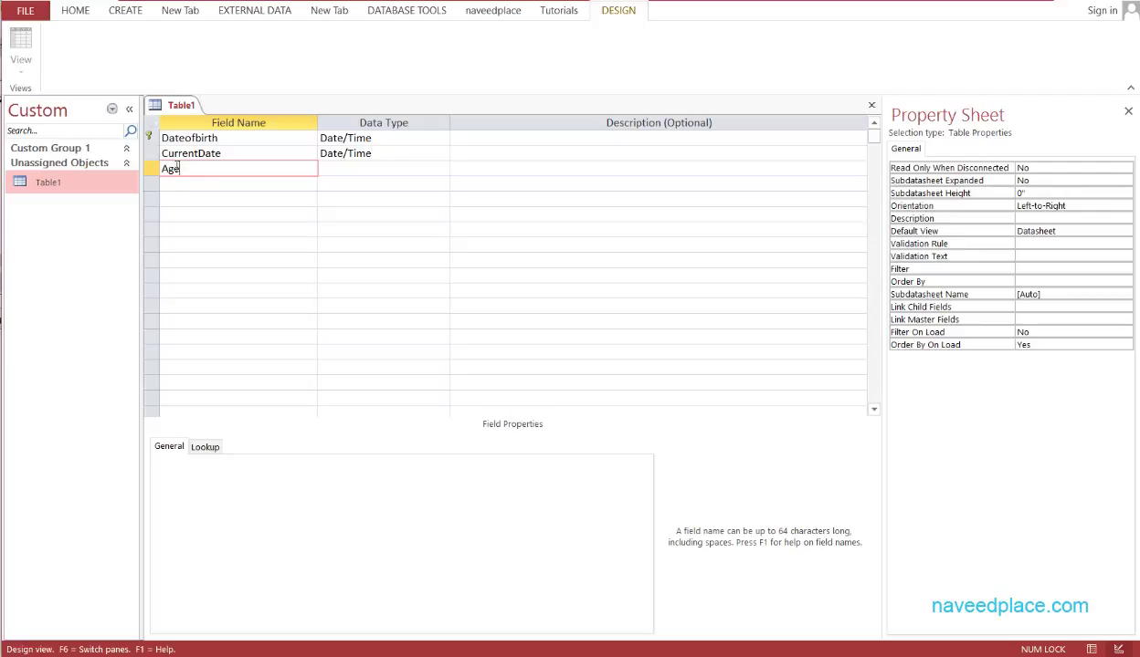
pyautogui.click(406, 169)
pyautogui.click(441, 169)
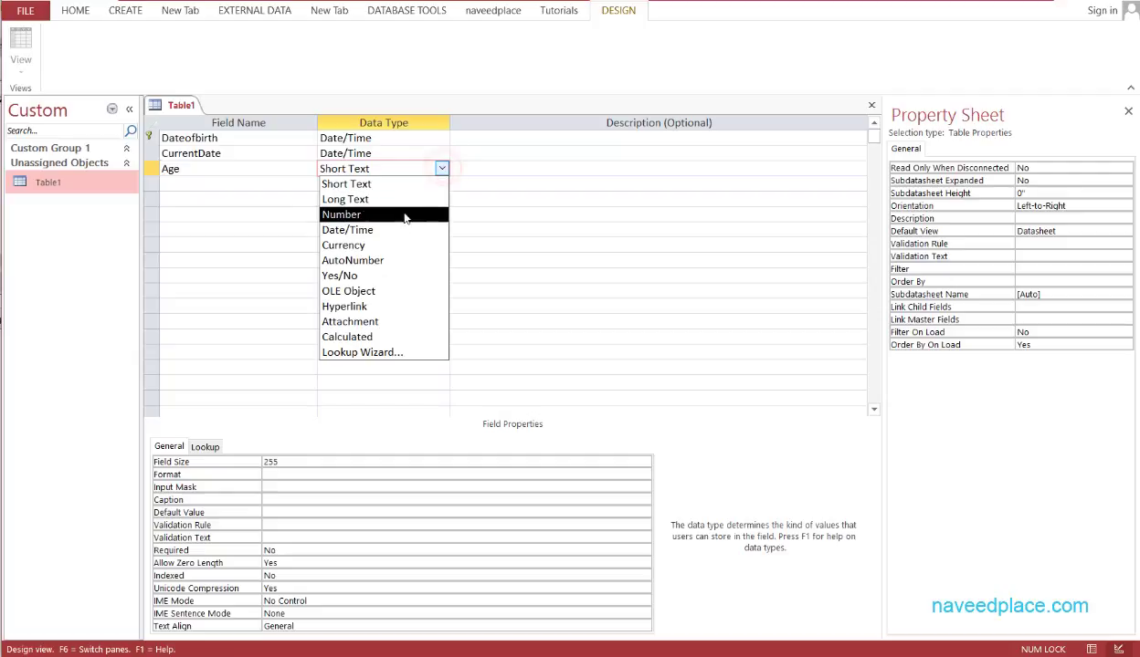
pyautogui.click(401, 216)
pyautogui.click(367, 153)
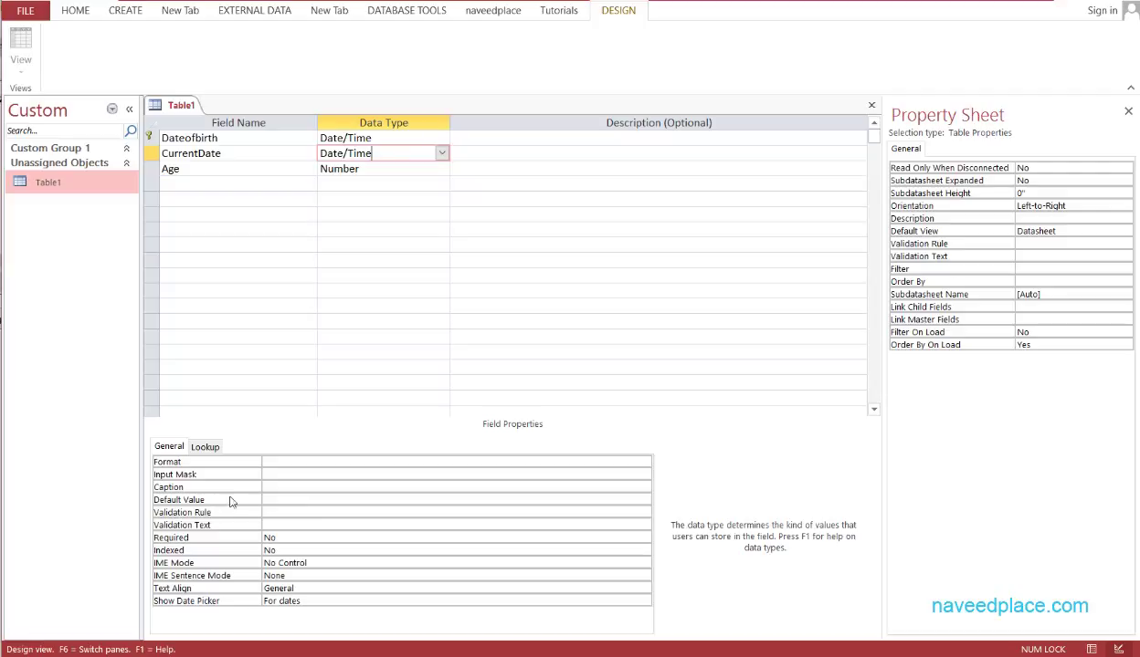
pyautogui.click(299, 500)
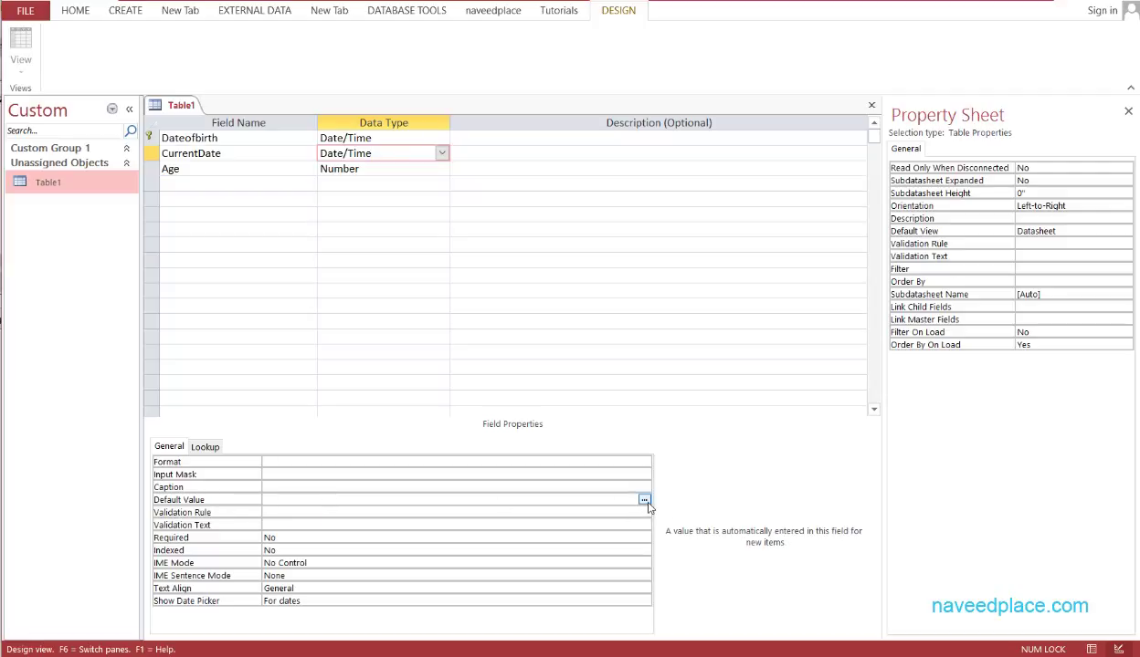
# Set CurrentDate's Default Value to =Date() from the Expression Builder's Date/Time functions
pyautogui.click(644, 500)
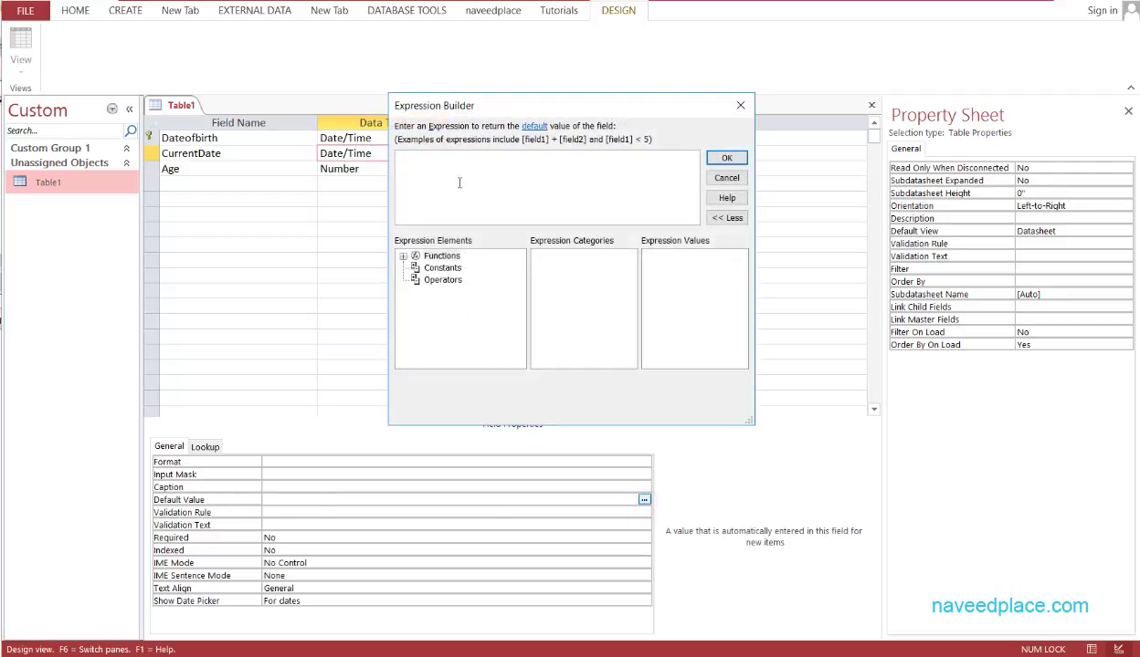
pyautogui.click(442, 256)
pyautogui.click(402, 257)
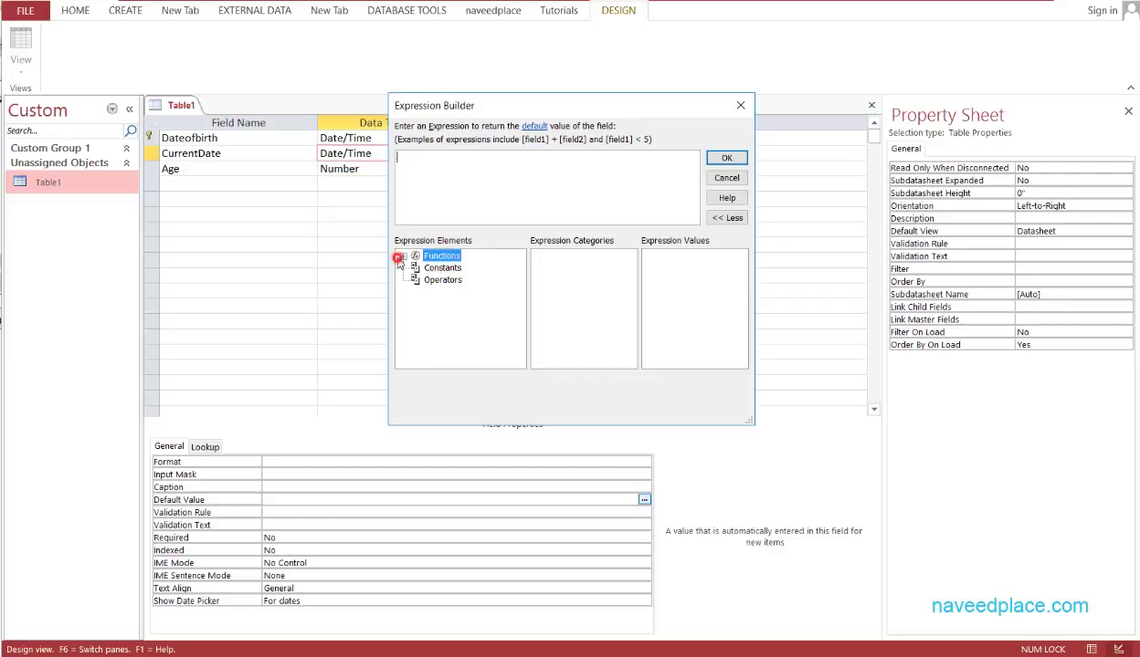
pyautogui.click(462, 268)
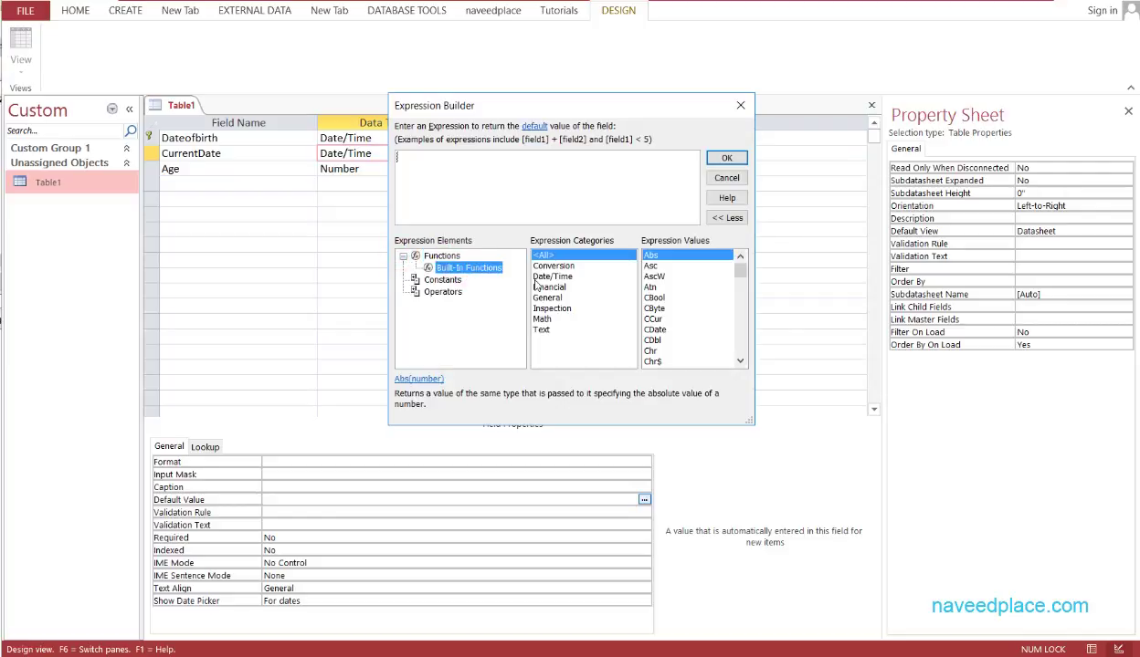
pyautogui.click(552, 277)
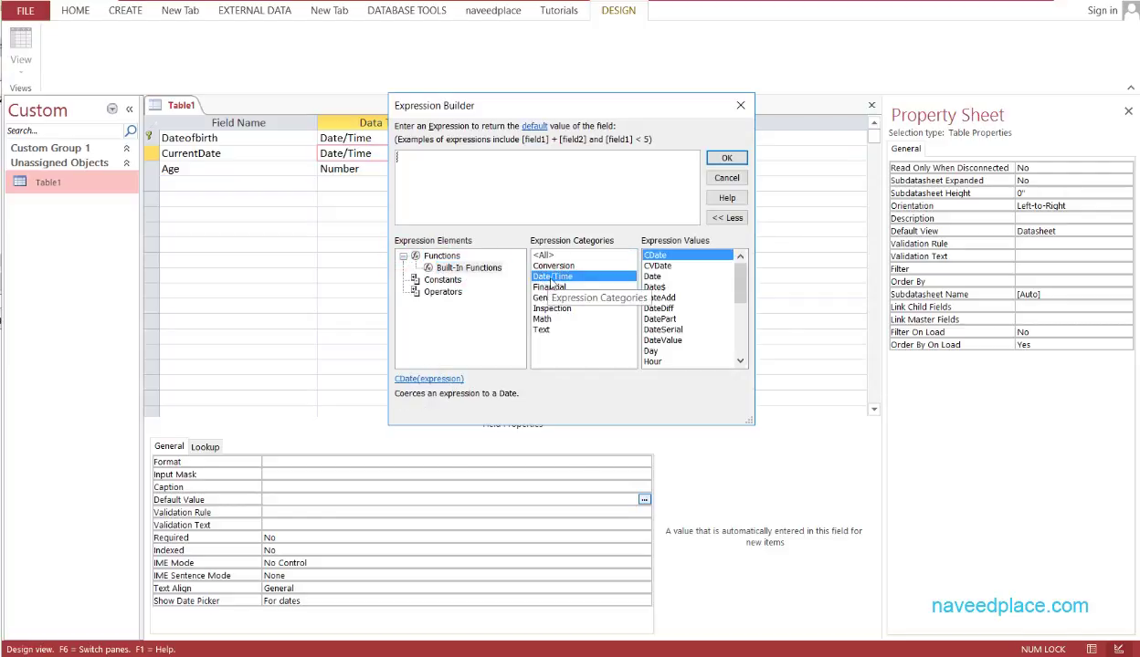
pyautogui.click(657, 278)
pyautogui.doubleClick(662, 280)
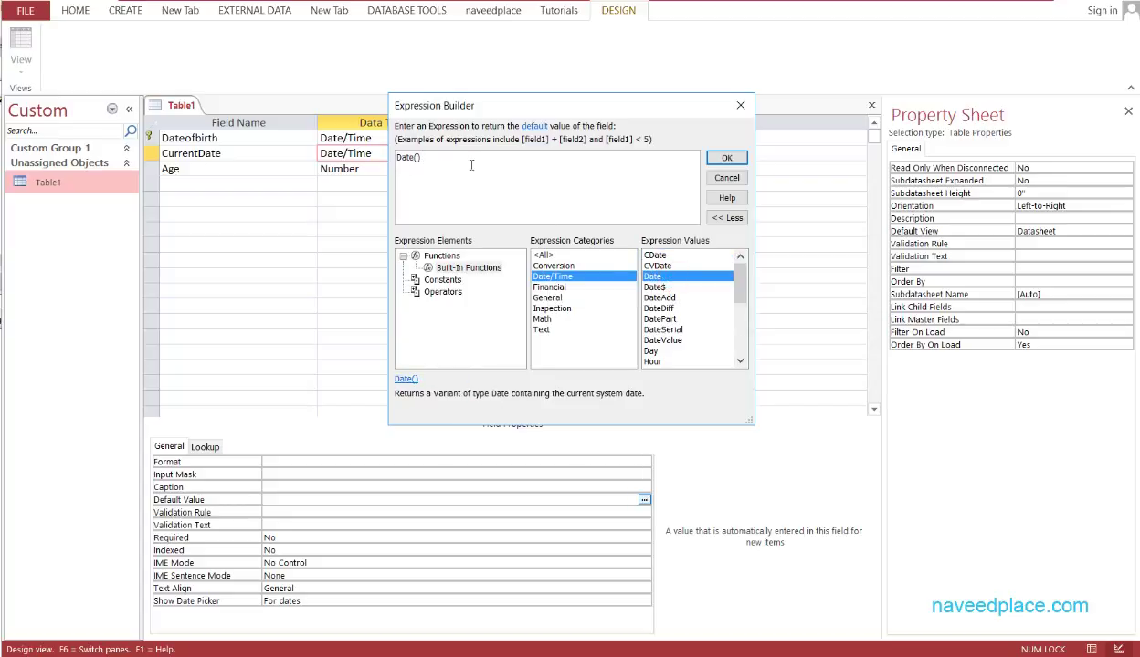
pyautogui.click(724, 160)
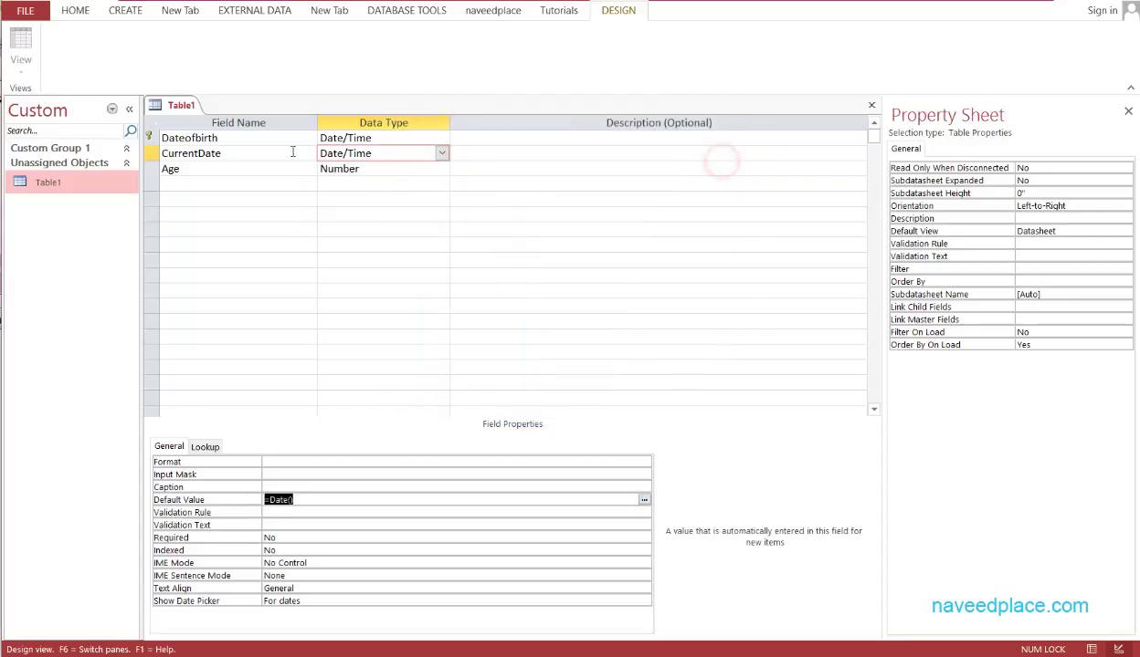
pyautogui.rightClick(183, 107)
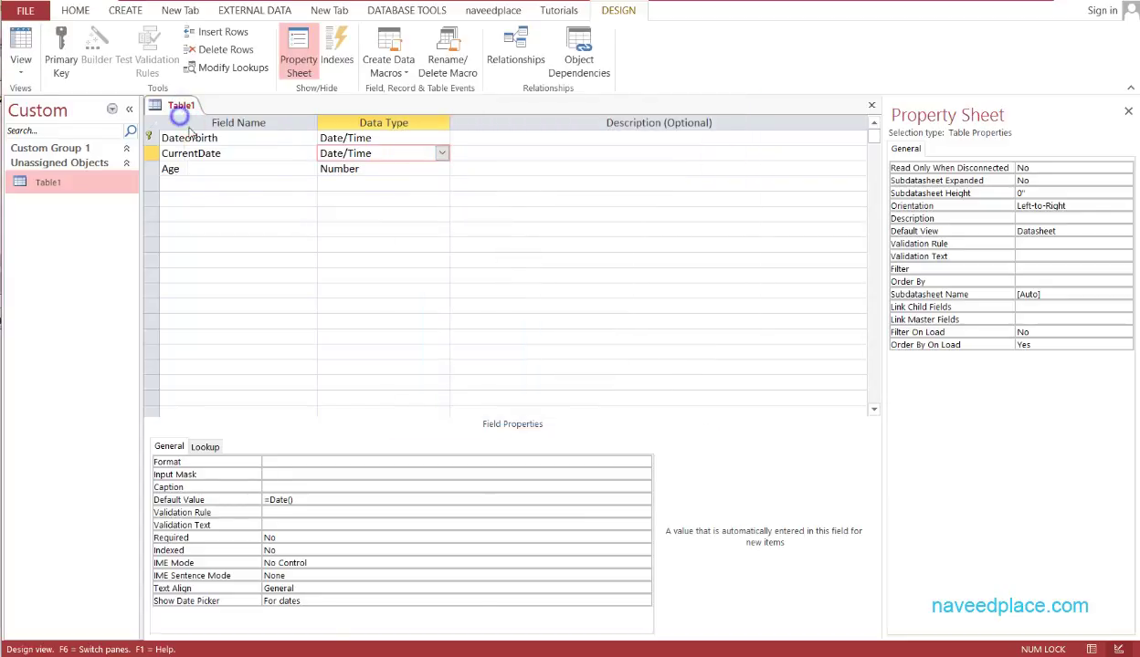
pyautogui.rightClick(184, 108)
# Close Table1's design and open it as a datasheet, selecting the empty Dateofbirth cell
pyautogui.click(194, 143)
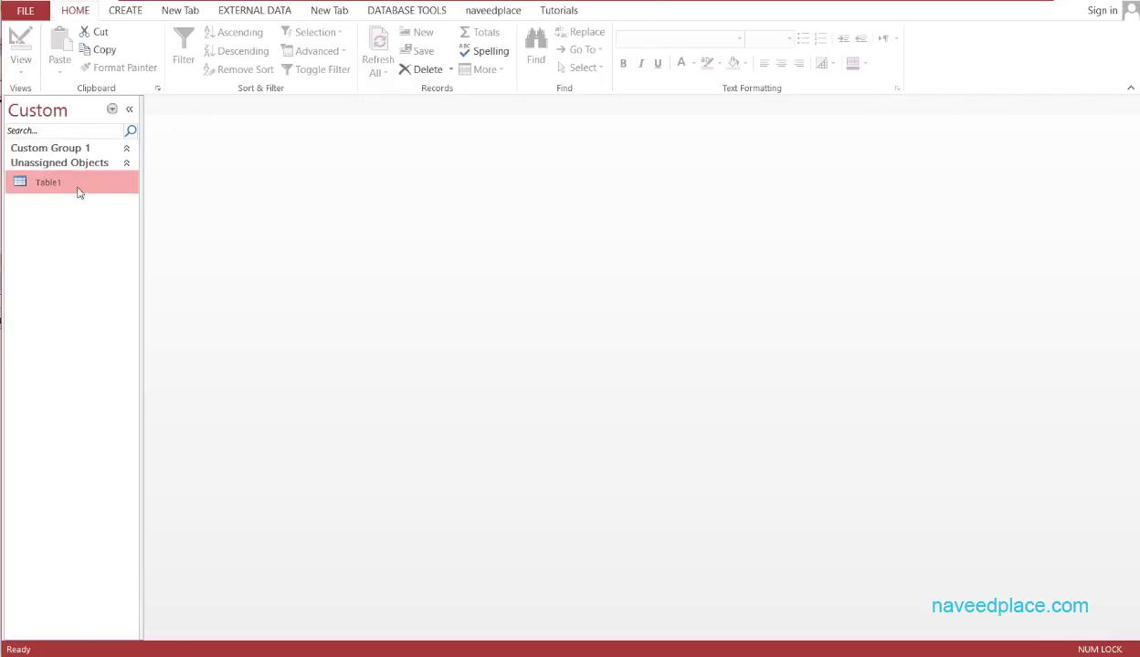
pyautogui.doubleClick(76, 182)
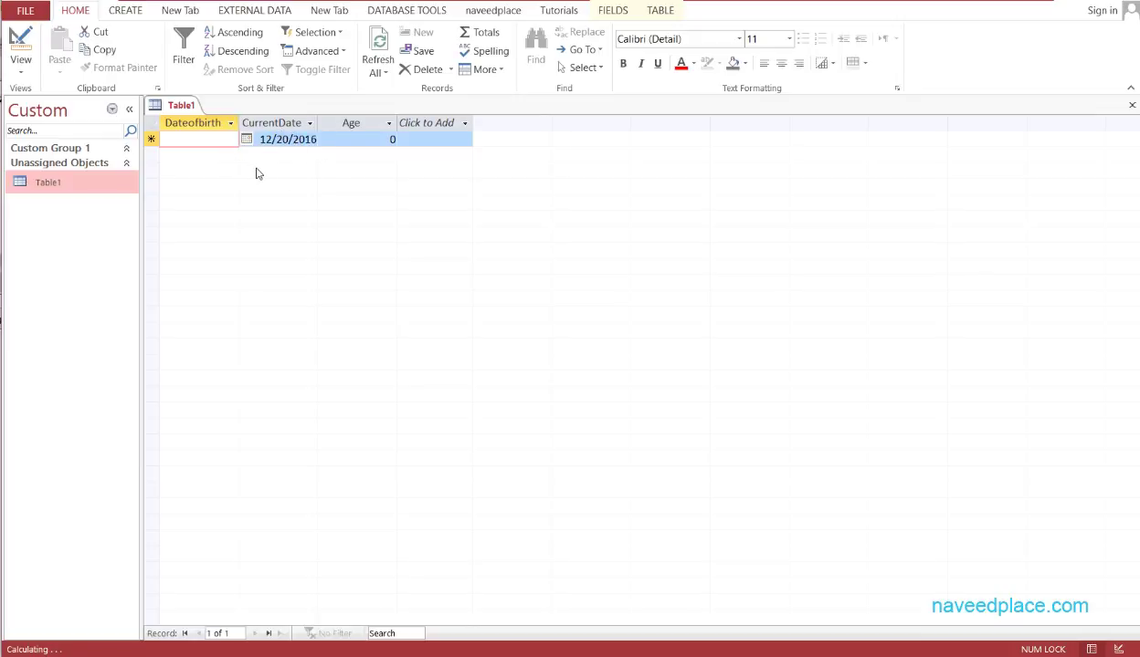
pyautogui.click(187, 138)
# Create a form from Table1, switch it to Design View, and enlarge the Detail section
pyautogui.click(128, 11)
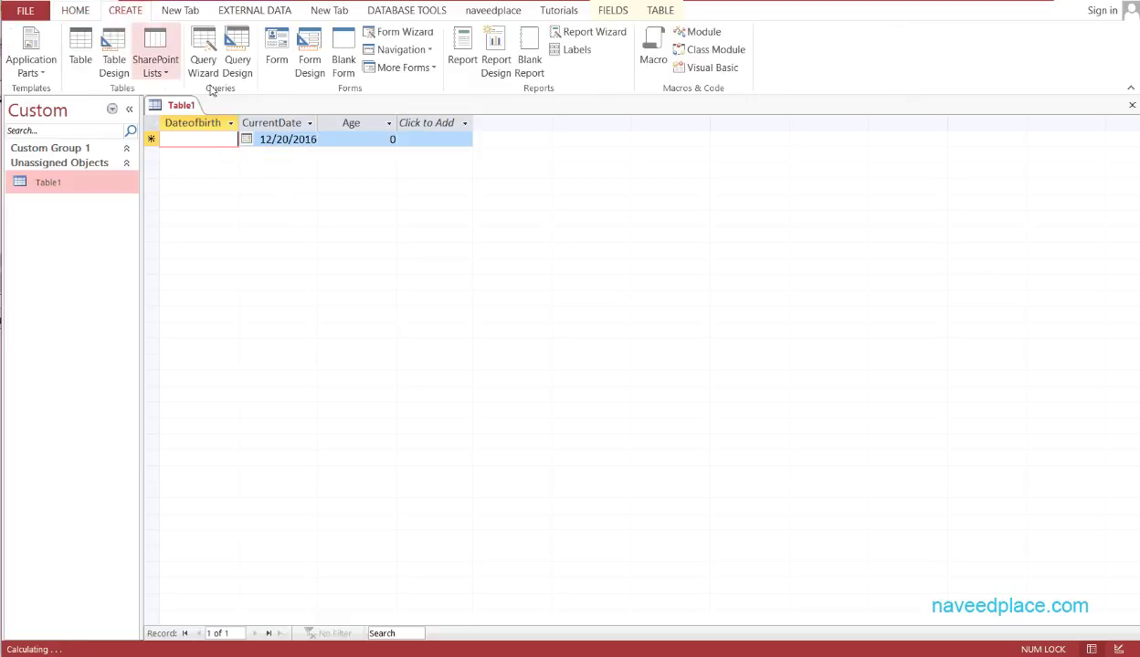
pyautogui.click(266, 69)
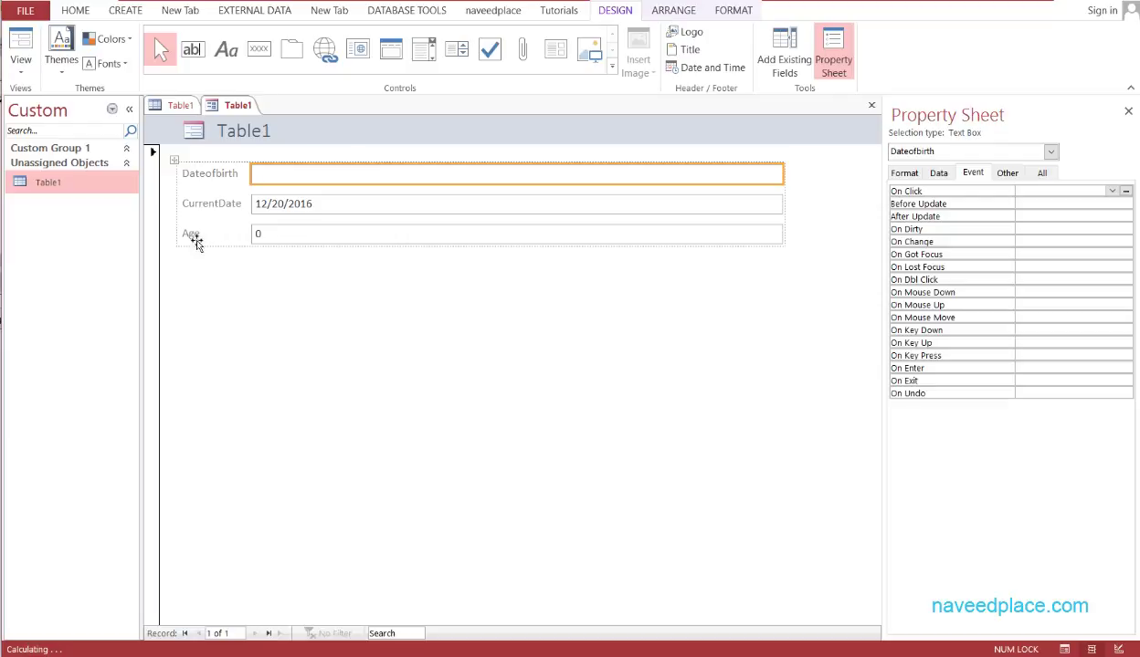
pyautogui.click(20, 61)
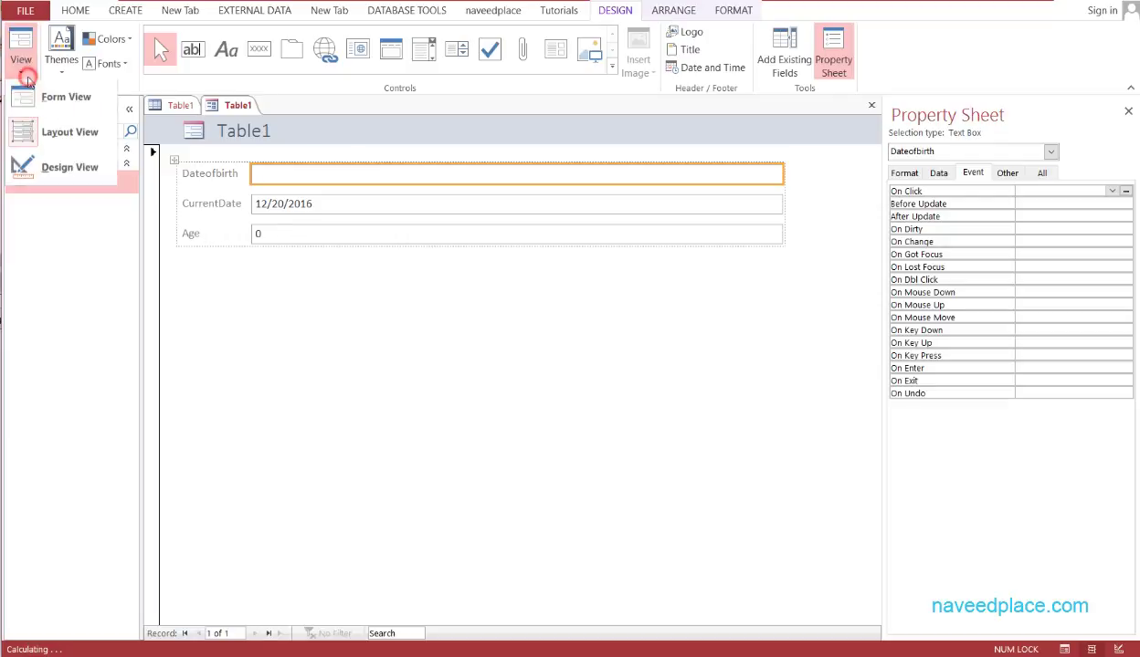
pyautogui.click(40, 180)
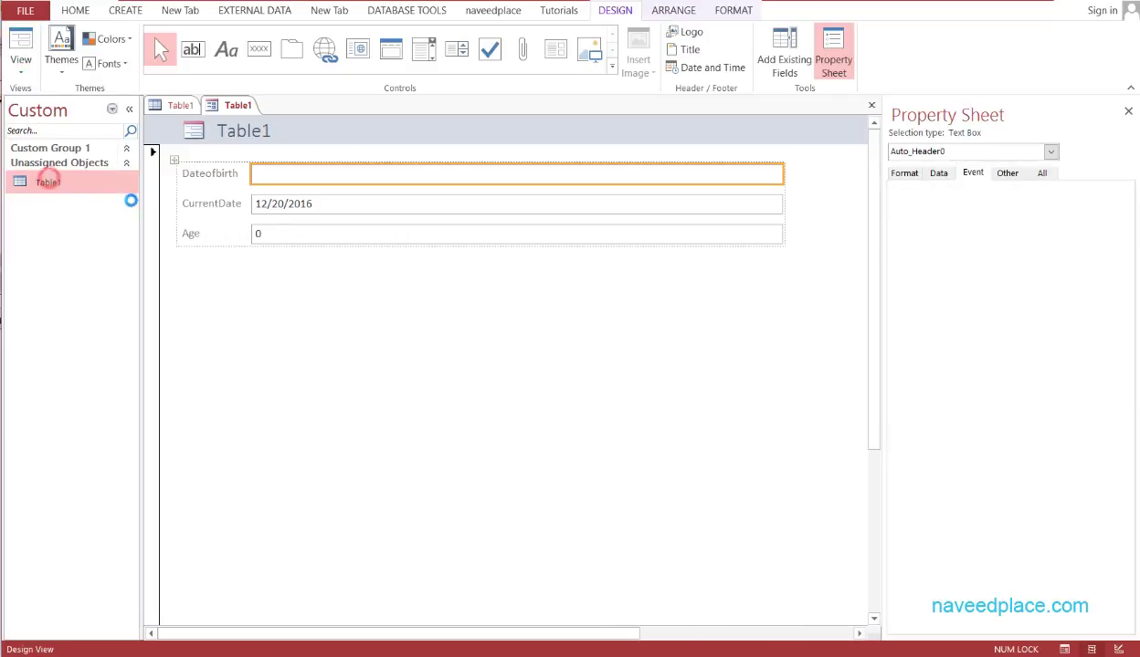
pyautogui.moveTo(330, 300); pyautogui.dragTo(336, 484)
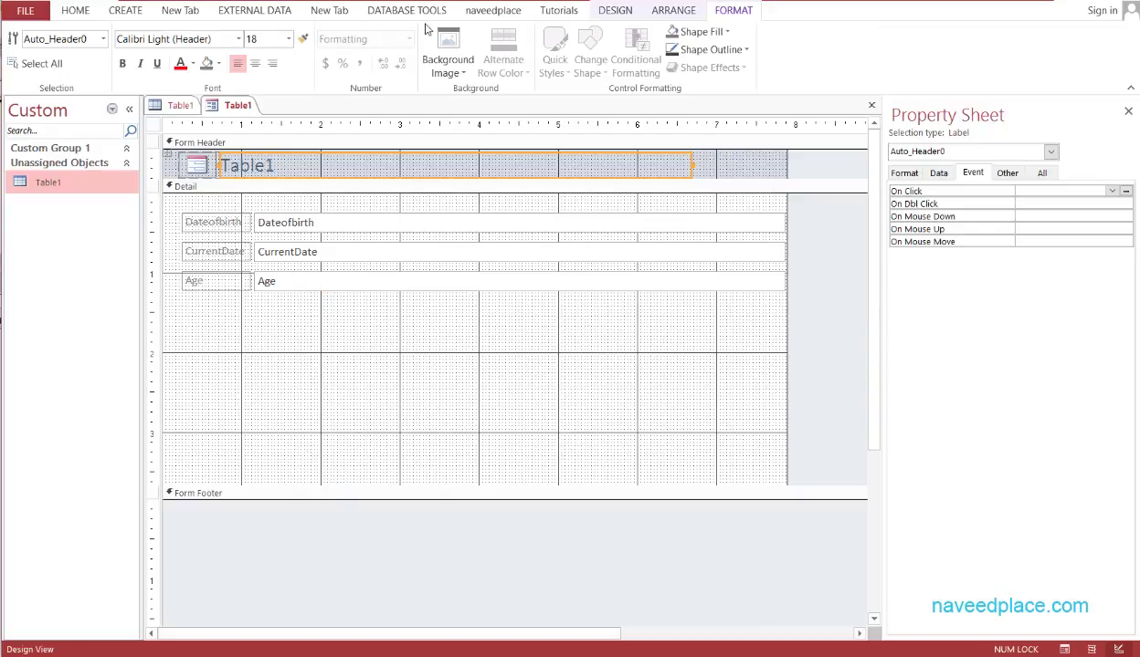
pyautogui.click(611, 11)
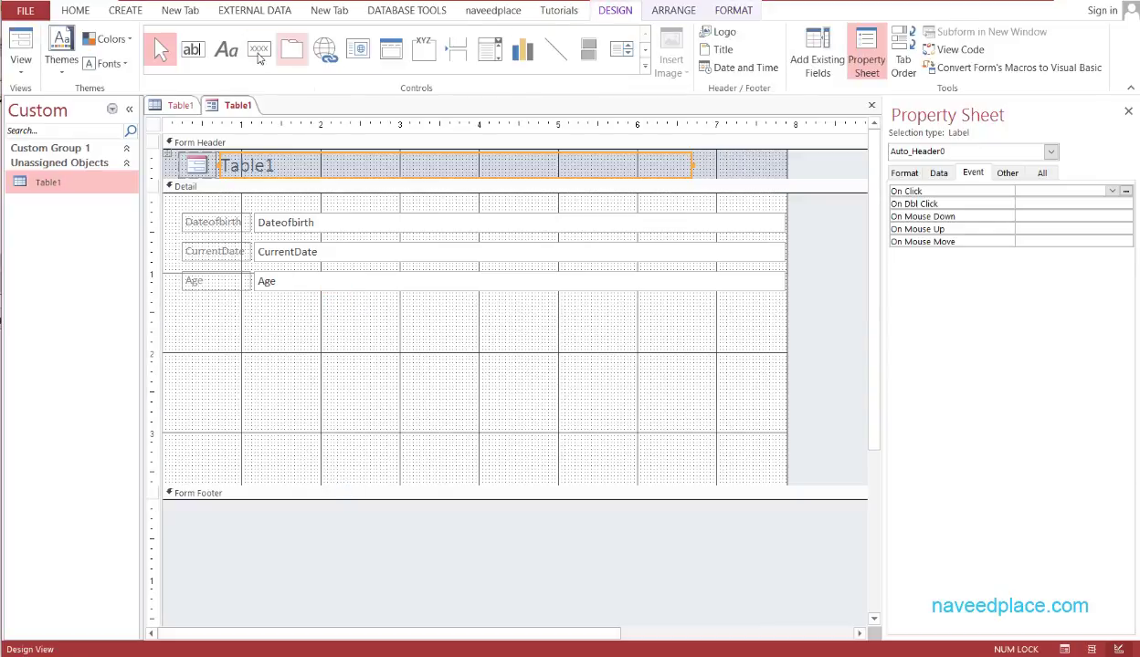
pyautogui.click(259, 51)
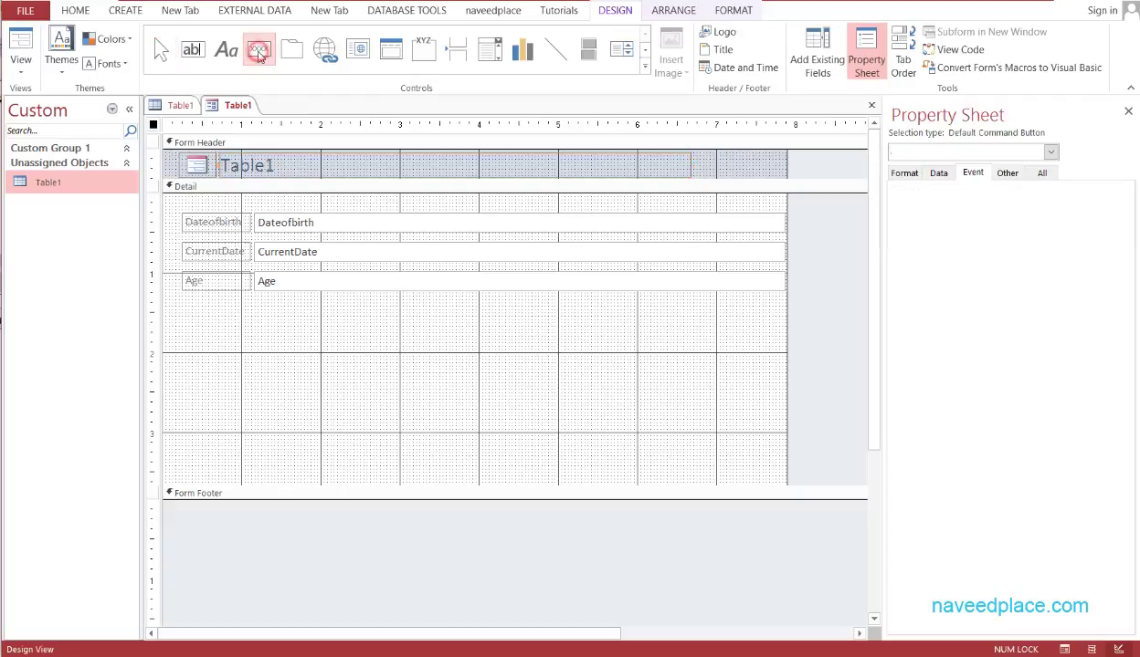
# Draw a button below the Age field, skip the wizard, and caption it 'Click'
pyautogui.moveTo(298, 345); pyautogui.dragTo(620, 400)
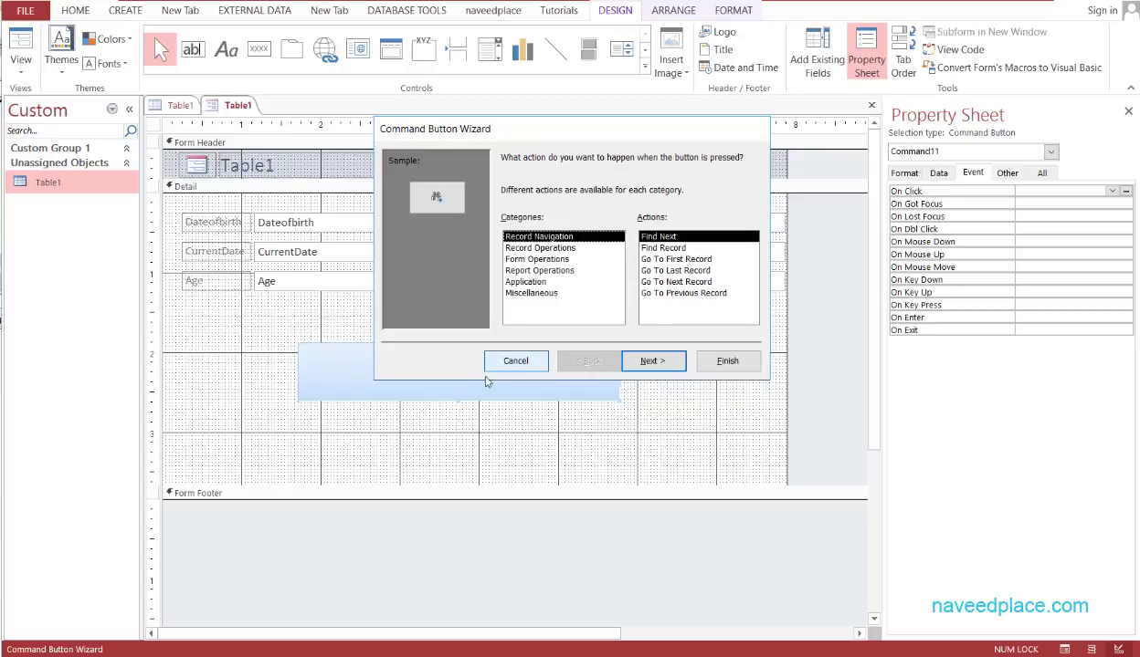
pyautogui.click(484, 358)
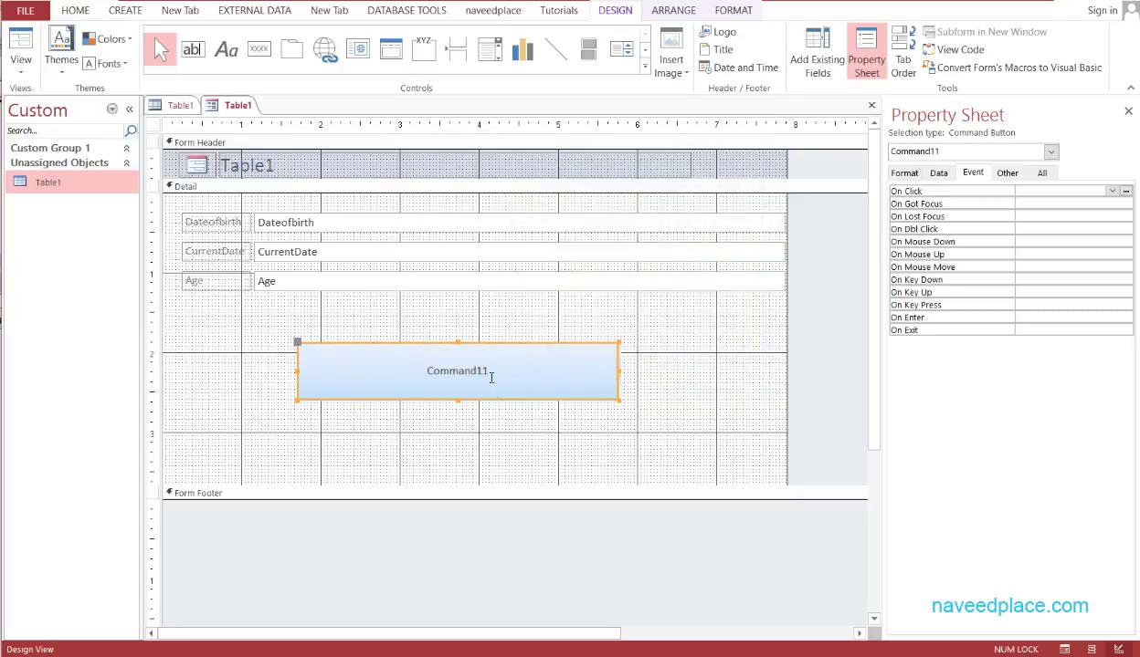
pyautogui.click(490, 377)
pyautogui.moveTo(489, 375); pyautogui.dragTo(387, 369)
pyautogui.press('BackSpace')
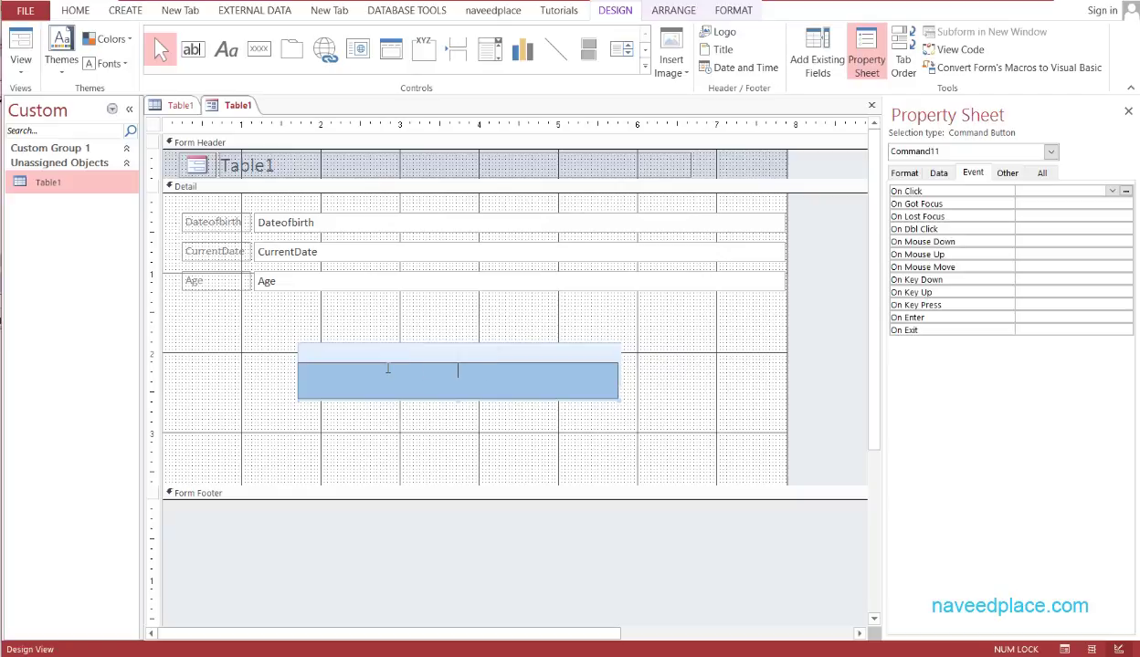
pyautogui.write('Click')
pyautogui.click(384, 437)
# Set the Click button's On Click to [Event Procedure] and open its code
pyautogui.click(408, 389)
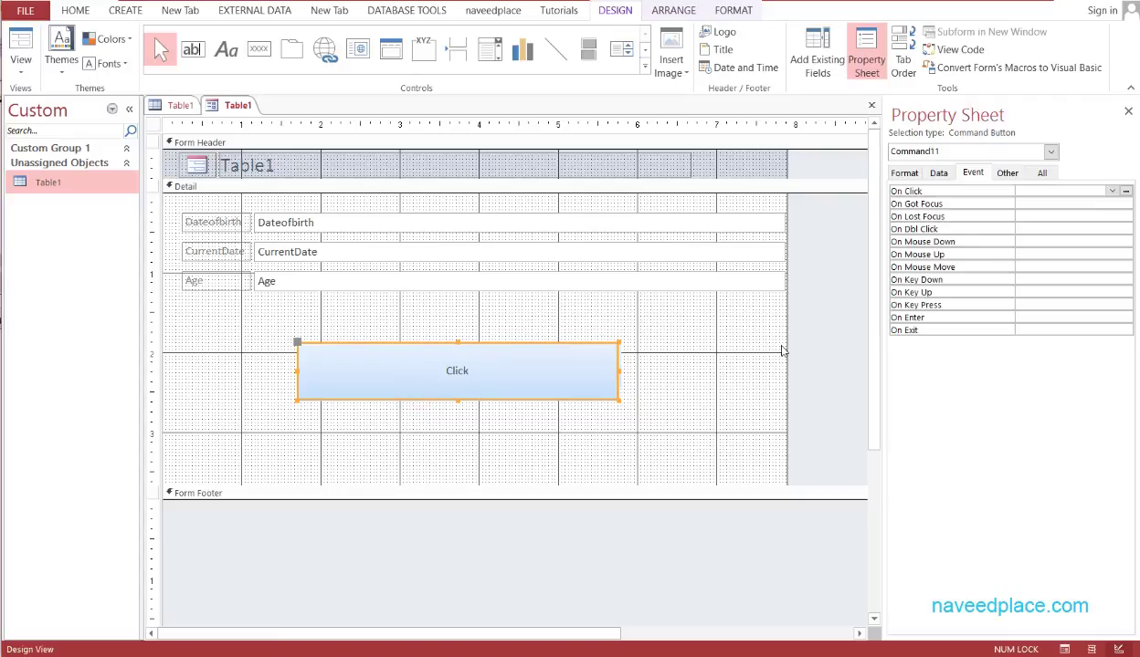
pyautogui.click(1111, 191)
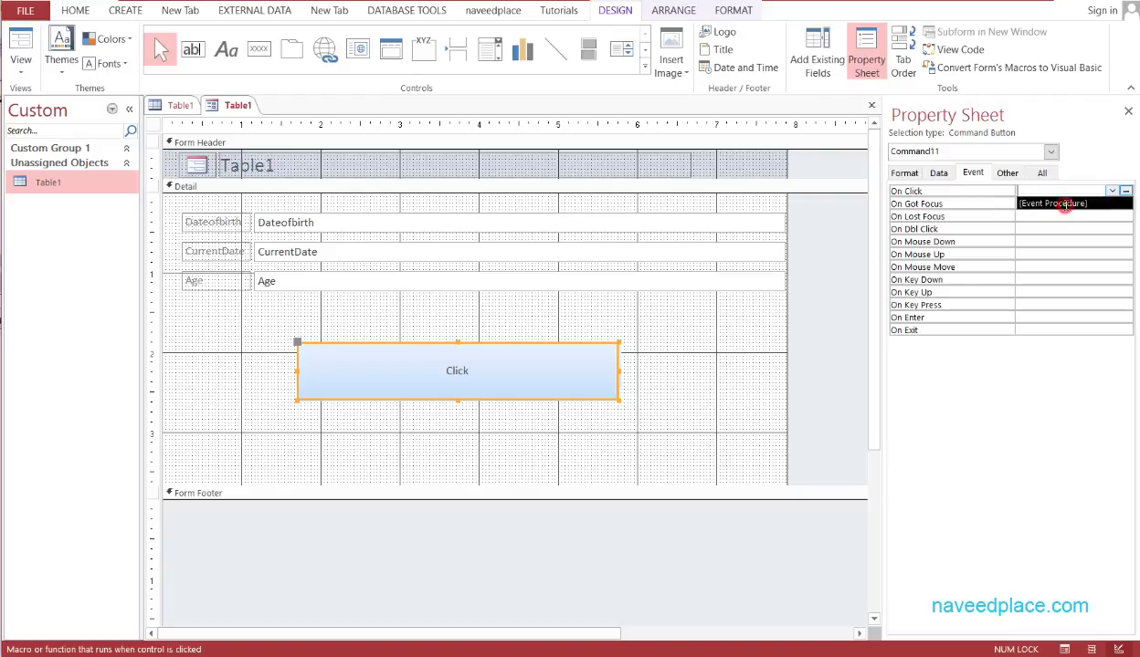
pyautogui.click(1032, 202)
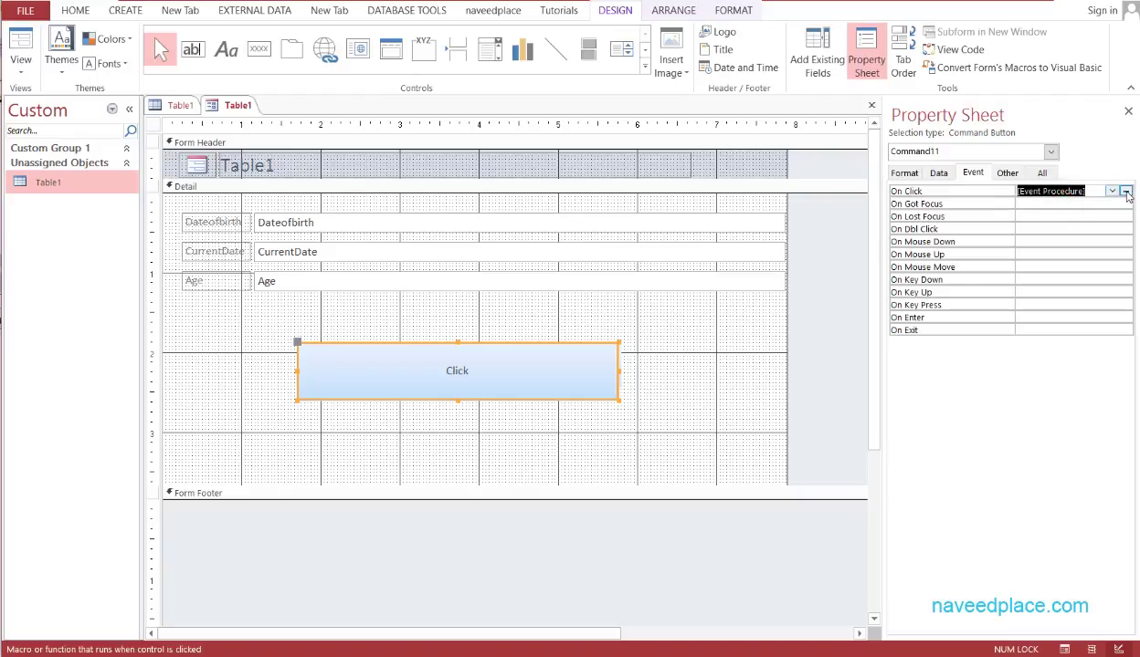
pyautogui.click(1126, 191)
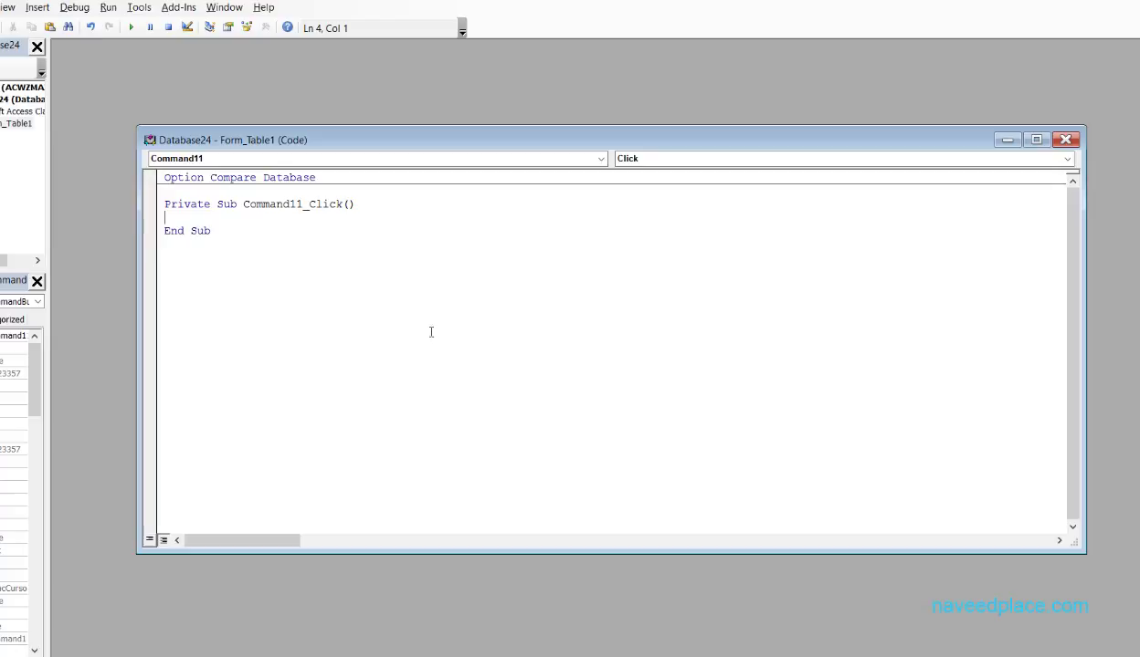
# Start the click procedure with the Age field name copied from the form
pyautogui.hotkey('alt', 'Tab')
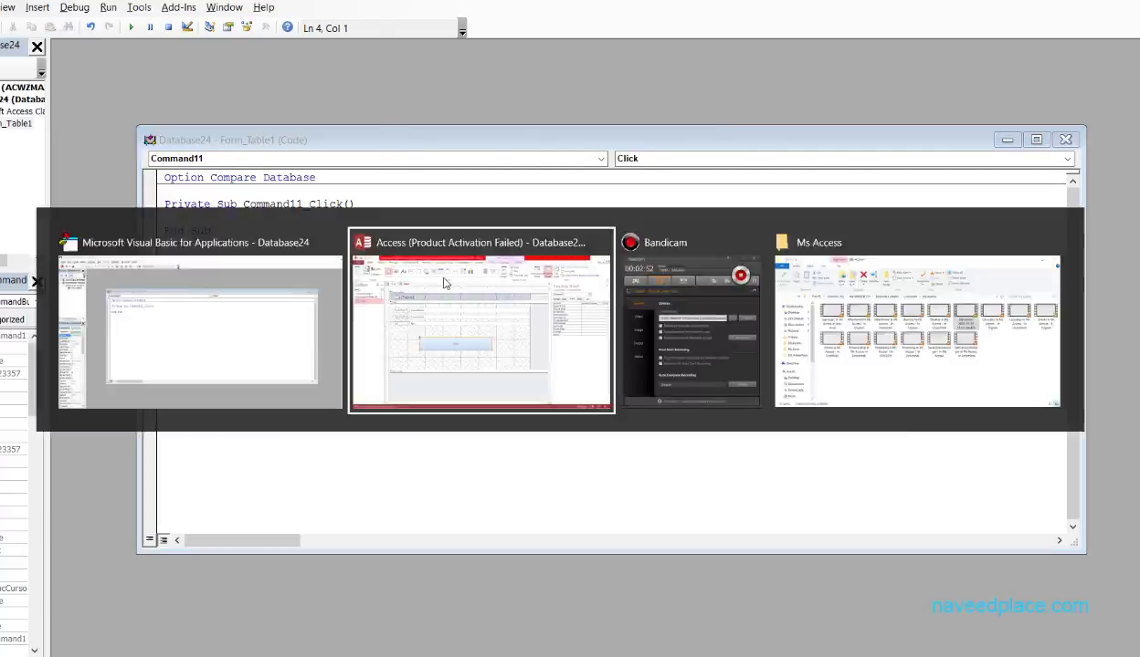
pyautogui.click(274, 279)
pyautogui.click(274, 280)
pyautogui.hotkey('ctrl', 'c')
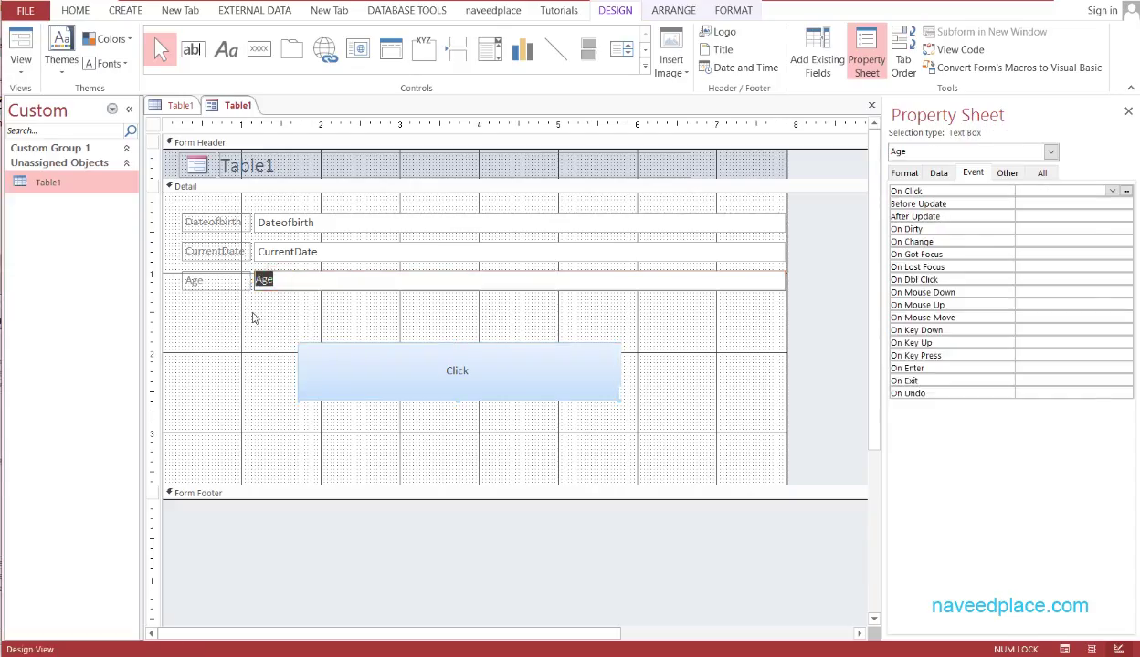
pyautogui.hotkey('alt', 'Tab')
pyautogui.hotkey('ctrl', 'v')
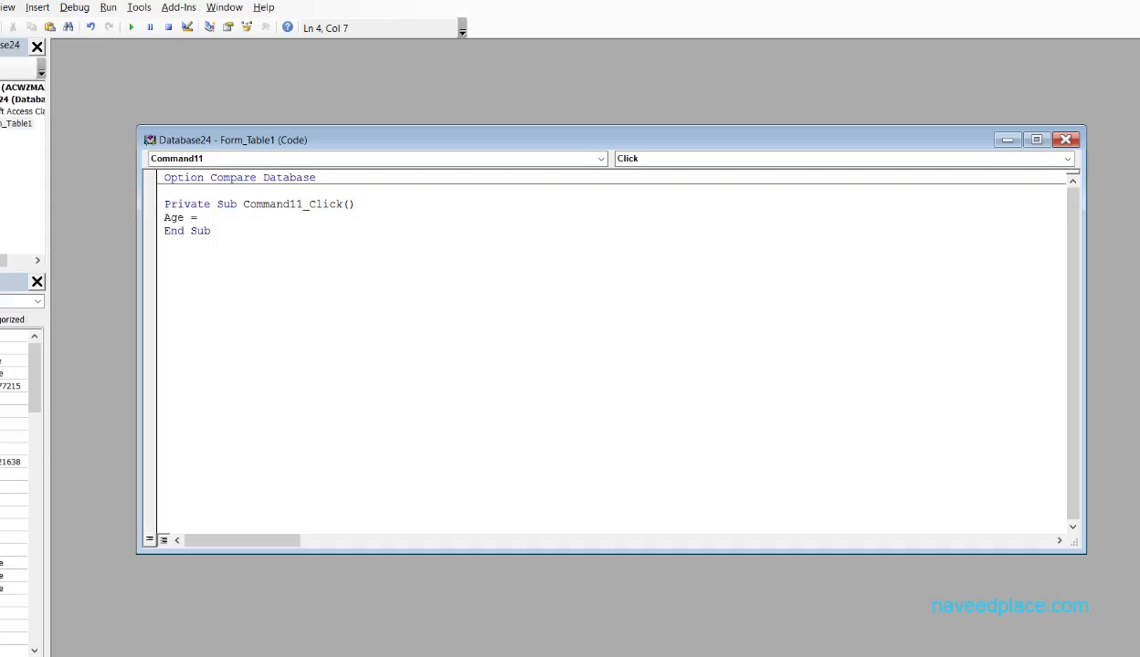
# Add CurrentDate after 'Age =', copying the name from the CurrentDate text box
pyautogui.hotkey('alt', 'Tab')
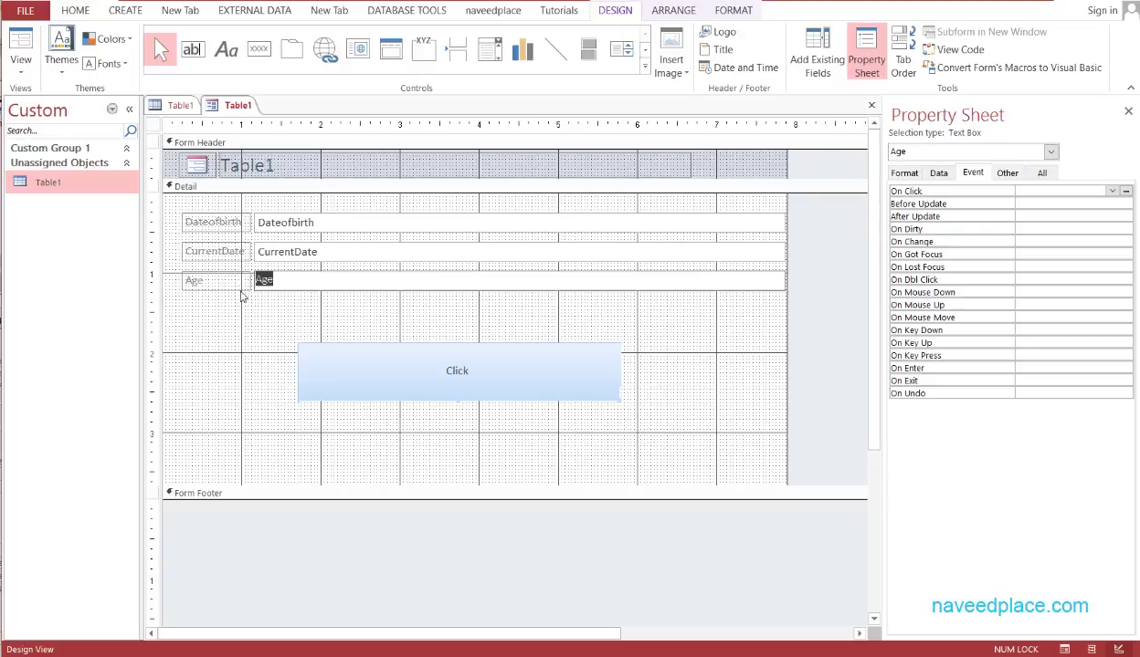
pyautogui.hotkey('alt', 'Tab')
pyautogui.hotkey('alt', 'Tab')
pyautogui.click(301, 257)
pyautogui.doubleClick(351, 252)
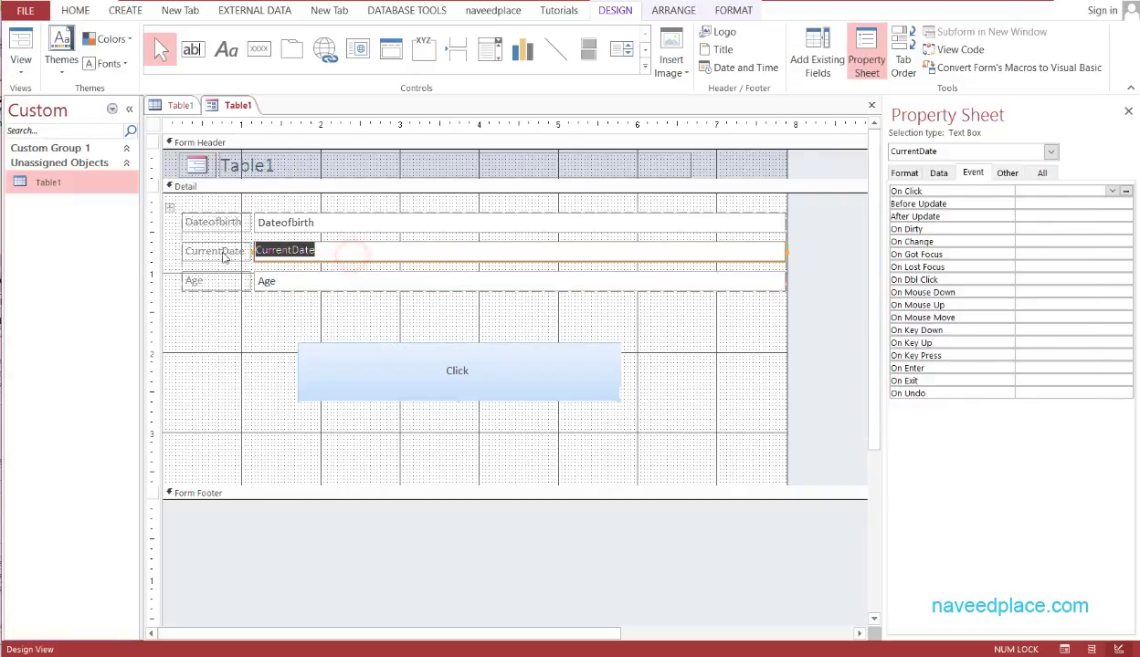
pyautogui.hotkey('ctrl', 'c')
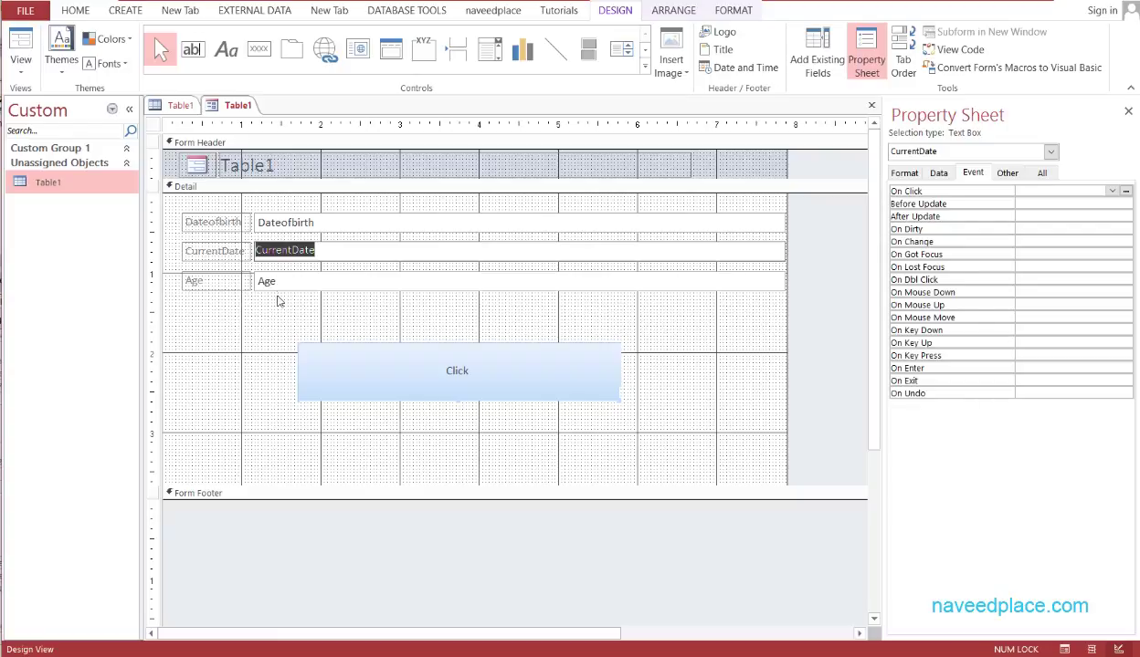
pyautogui.hotkey('alt', 'Tab')
pyautogui.hotkey('ctrl', 'v')
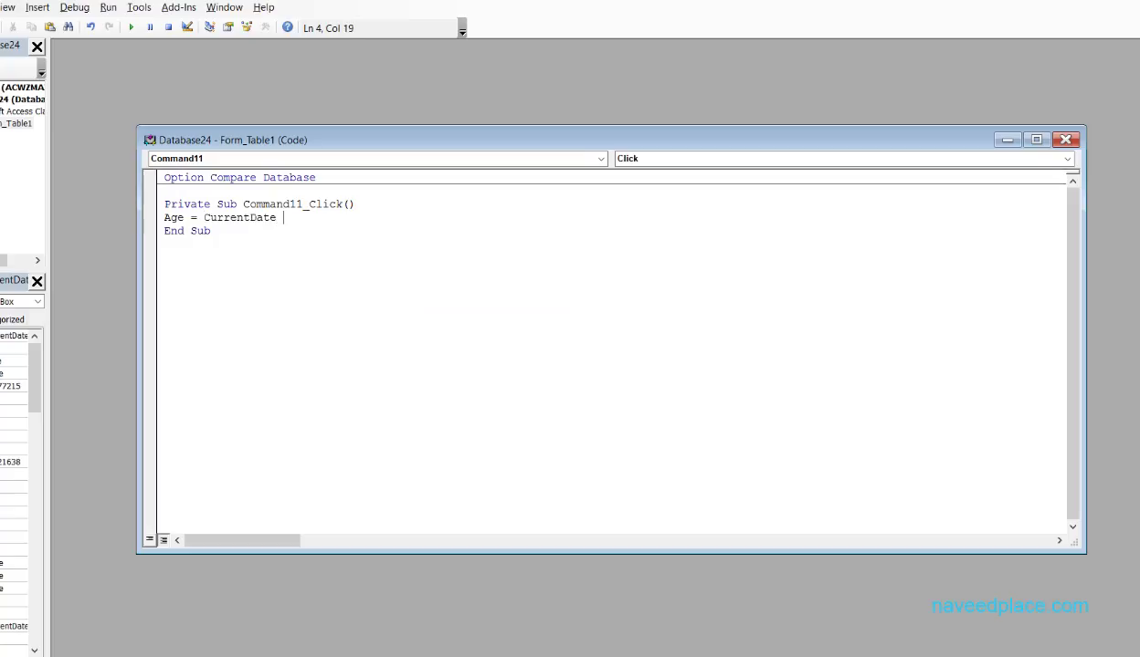
# Add Dateofbirth after the minus sign and append the divisor '/ 365.5'
pyautogui.hotkey('alt', 'Tab')
pyautogui.click(301, 223)
pyautogui.doubleClick(305, 222)
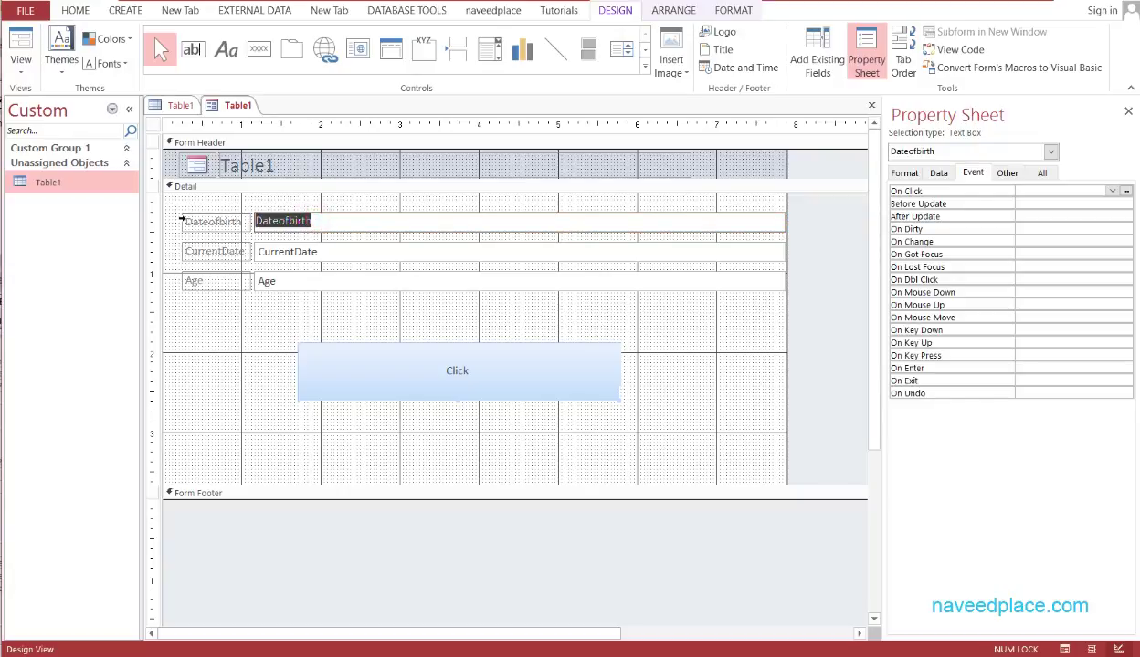
pyautogui.hotkey('ctrl', 'c')
pyautogui.hotkey('alt', 'Tab')
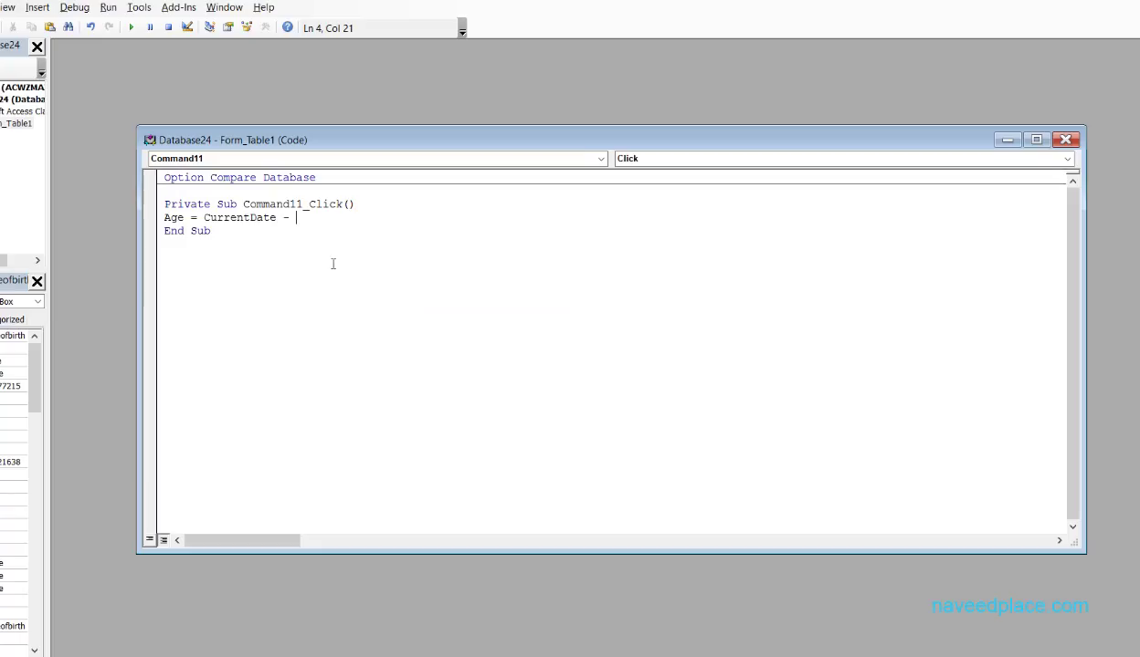
pyautogui.hotkey('ctrl', 'v')
pyautogui.write('/ 365.5')
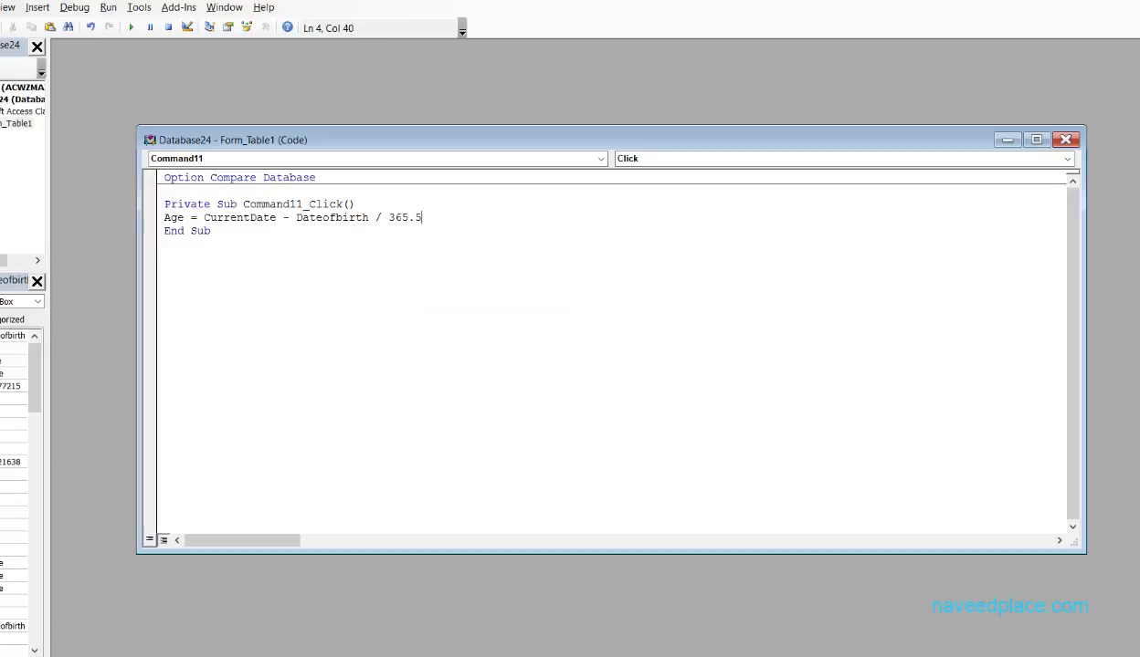
# Wrap CurrentDate - Dateofbirth in parentheses and review the 365.5 divisor
pyautogui.click(203, 217)
pyautogui.write('(')
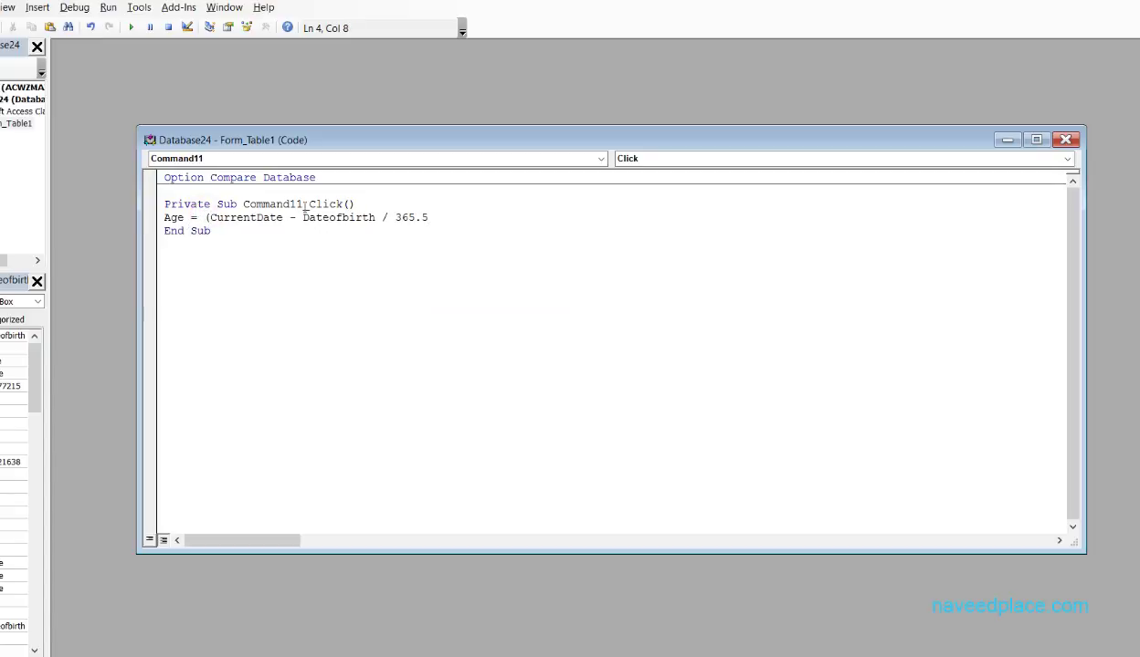
pyautogui.click(373, 218)
pyautogui.write(')')
pyautogui.moveTo(473, 219); pyautogui.dragTo(403, 221)
pyautogui.click(426, 245)
pyautogui.moveTo(423, 217); pyautogui.dragTo(447, 218)
pyautogui.click(435, 229)
pyautogui.moveTo(421, 219); pyautogui.dragTo(436, 219)
pyautogui.click(435, 234)
pyautogui.moveTo(77, 636)
pyautogui.click(51, 607)
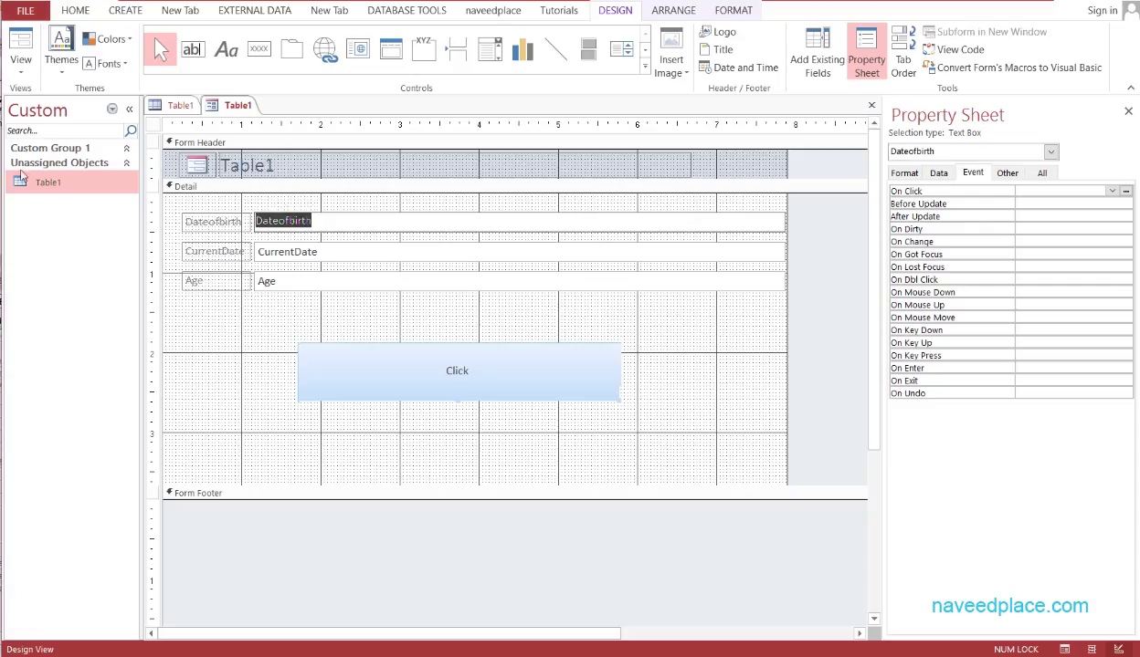
# Switch to Form View and compute Age 1 for birth date 12/20/2015
pyautogui.click(31, 69)
pyautogui.click(48, 97)
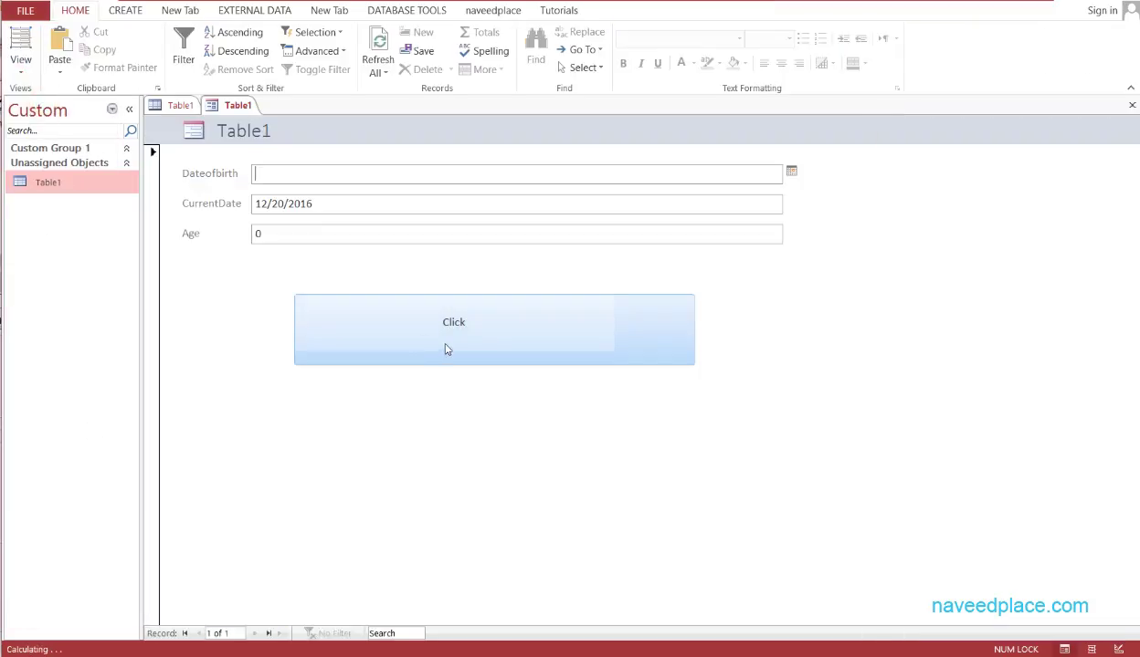
pyautogui.click(437, 320)
pyautogui.click(286, 174)
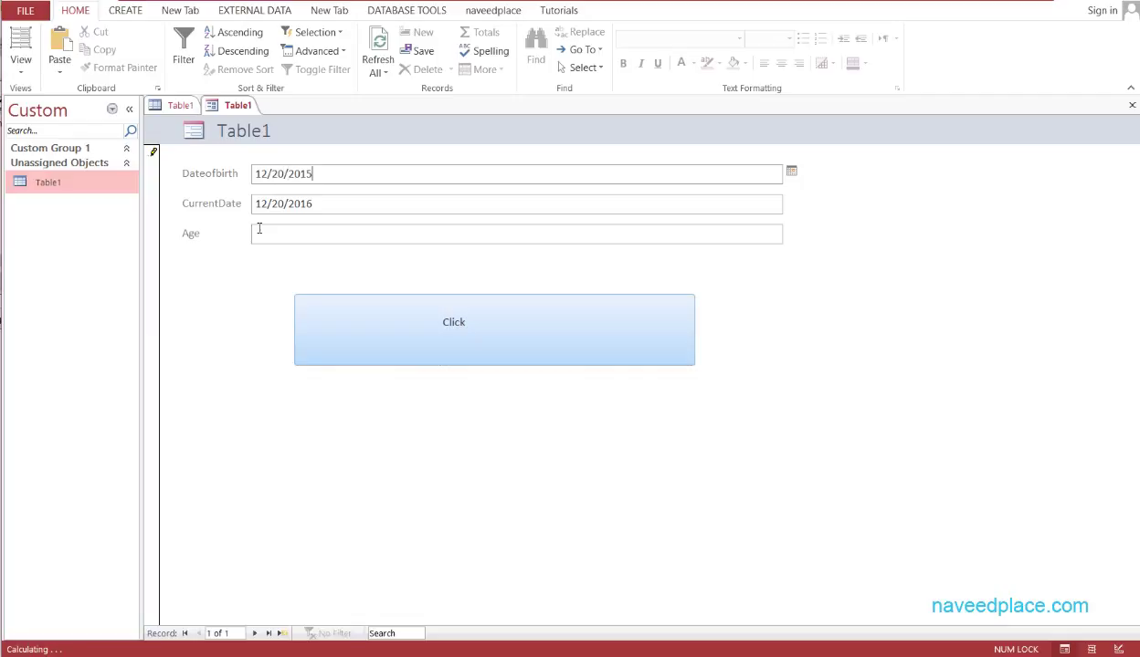
pyautogui.click(363, 315)
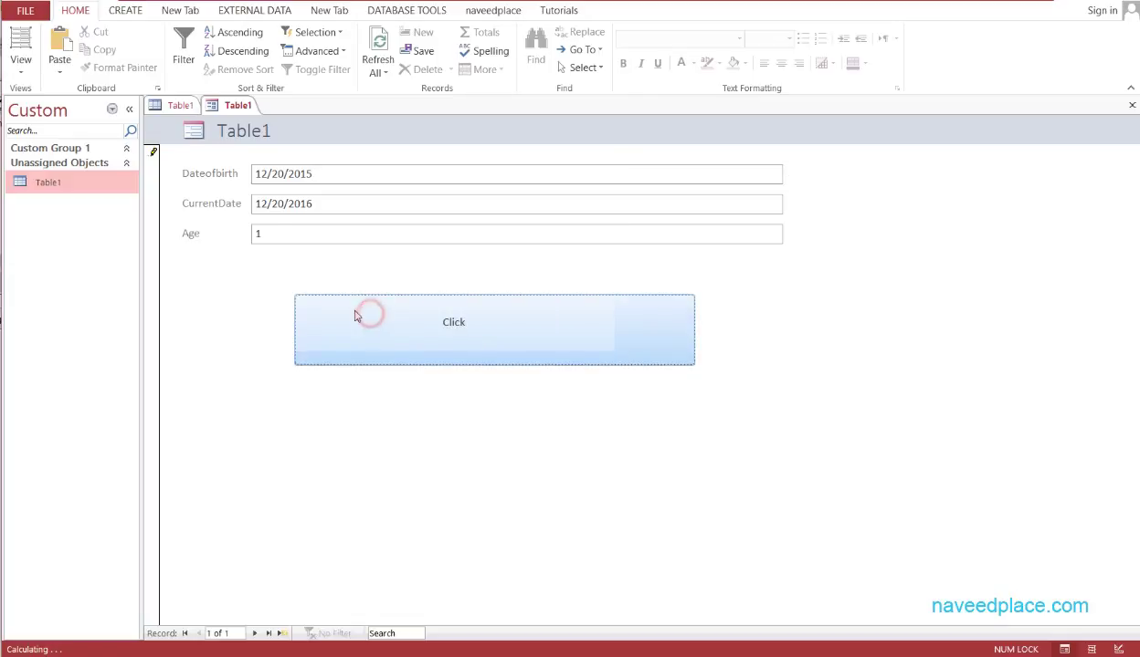
pyautogui.click(276, 233)
pyautogui.doubleClick(275, 232)
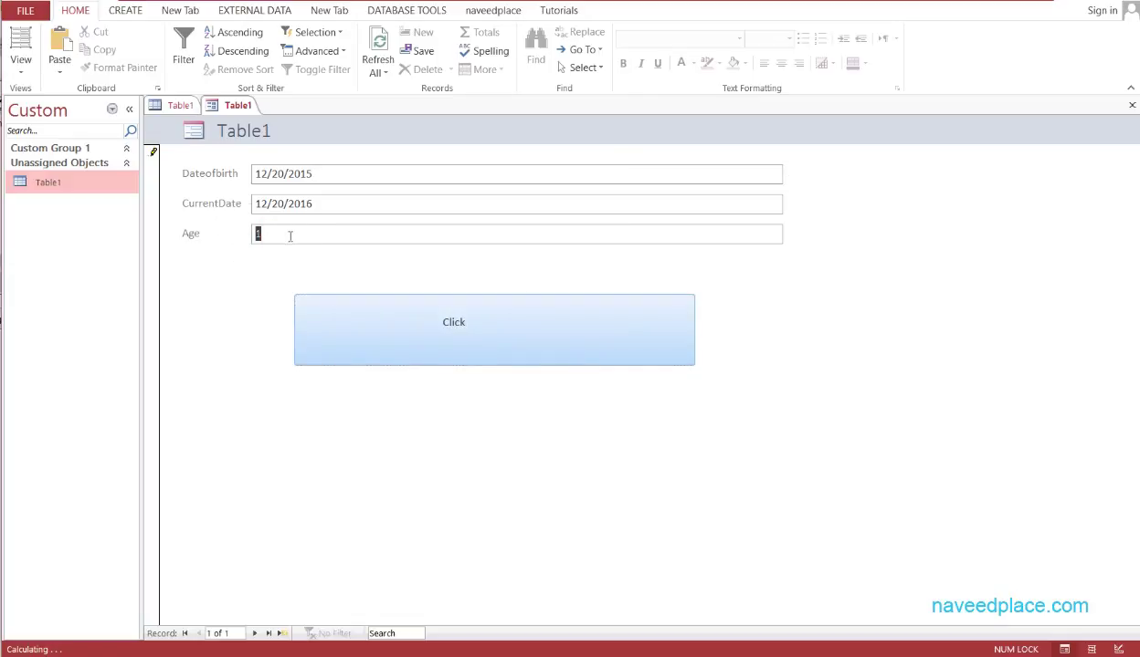
# Inspect the Dateofbirth, Age and CurrentDate 12/20/2016 values on the form
pyautogui.moveTo(311, 174); pyautogui.dragTo(255, 173)
pyautogui.click(255, 173)
pyautogui.click(301, 235)
pyautogui.click(268, 236)
pyautogui.moveTo(346, 176); pyautogui.dragTo(262, 180)
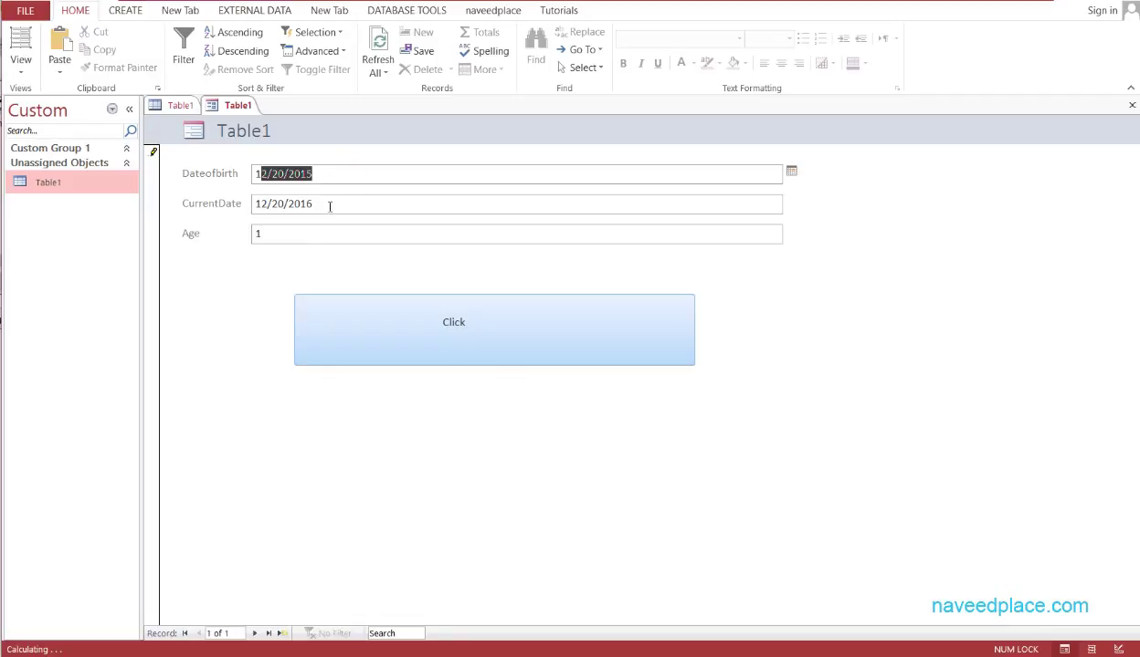
pyautogui.click(370, 204)
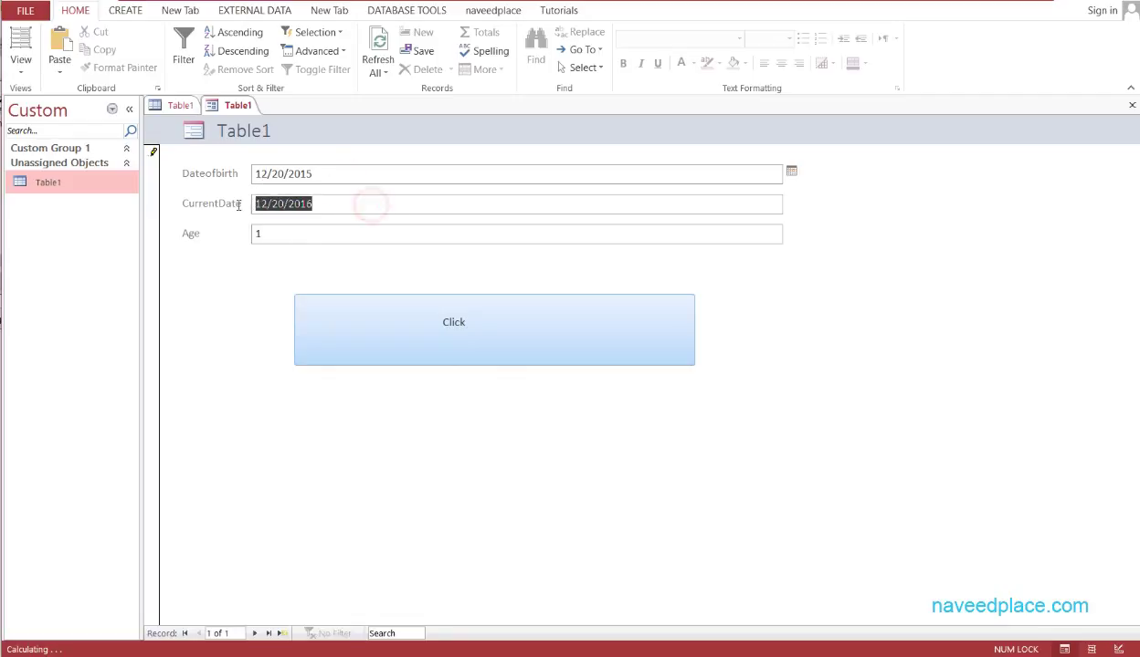
pyautogui.click(324, 205)
pyautogui.doubleClick(325, 204)
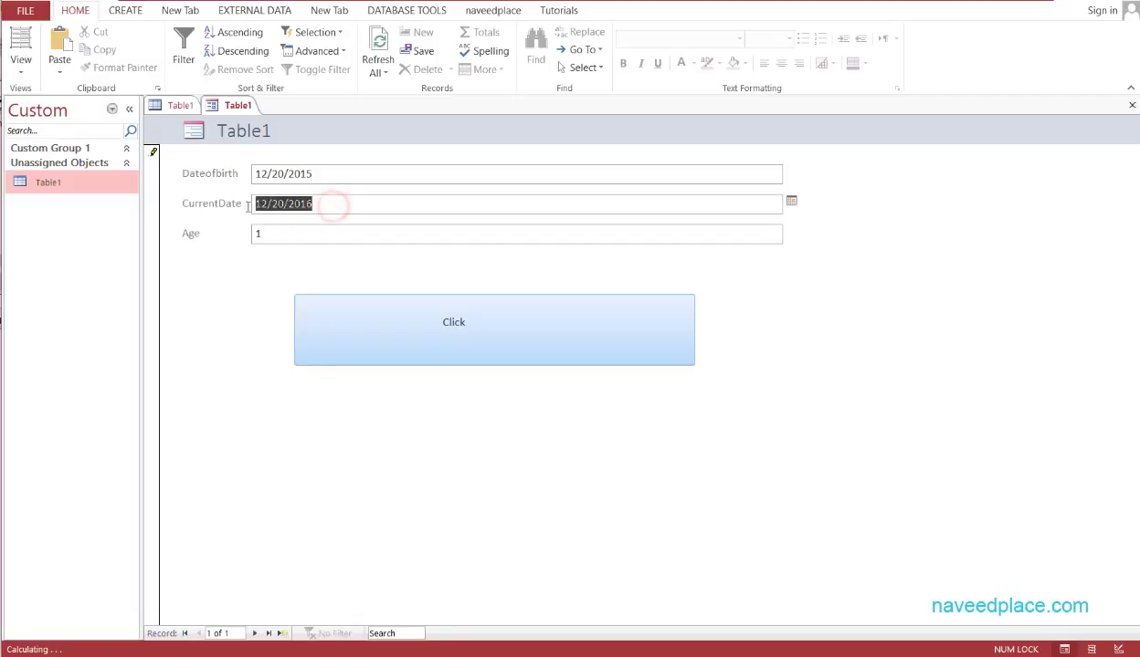
pyautogui.click(332, 174)
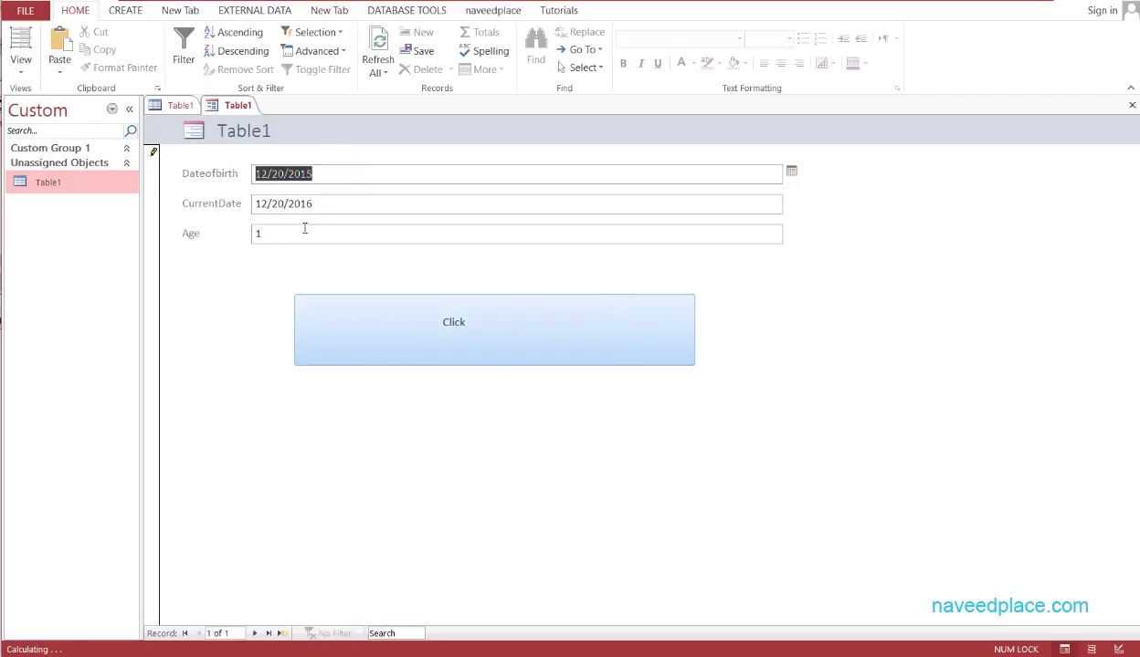
# Change the birth date to 12/20/1997 and recalculate, getting Age 19
pyautogui.press('BackSpace')
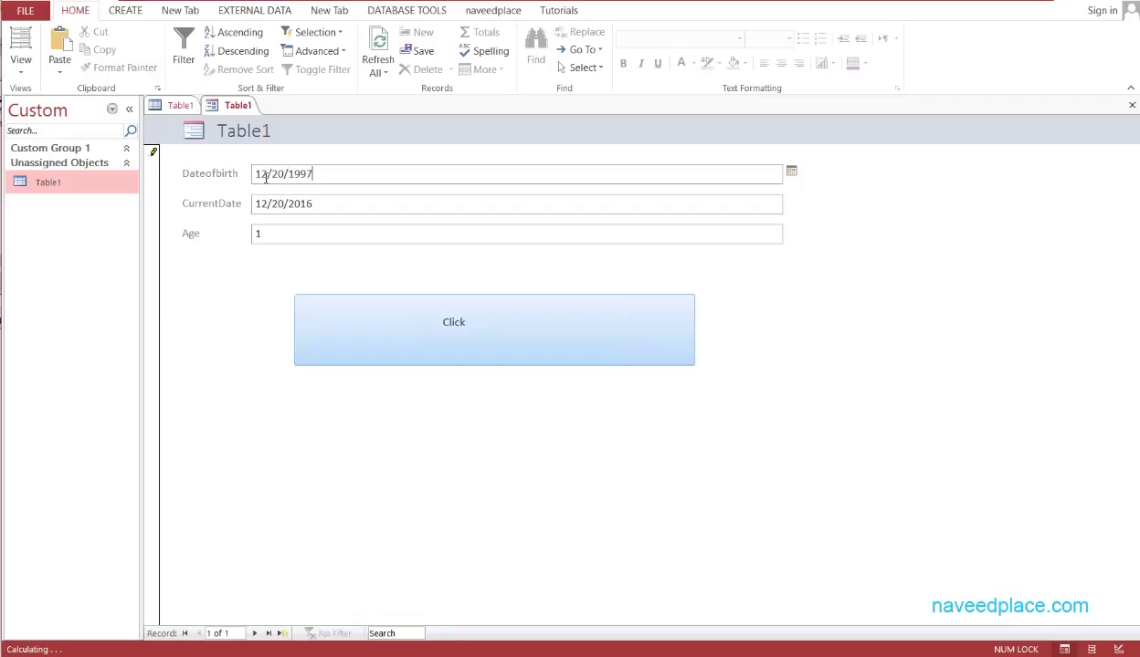
pyautogui.click(350, 315)
pyautogui.moveTo(285, 233); pyautogui.dragTo(209, 231)
pyautogui.moveTo(320, 173); pyautogui.dragTo(255, 171)
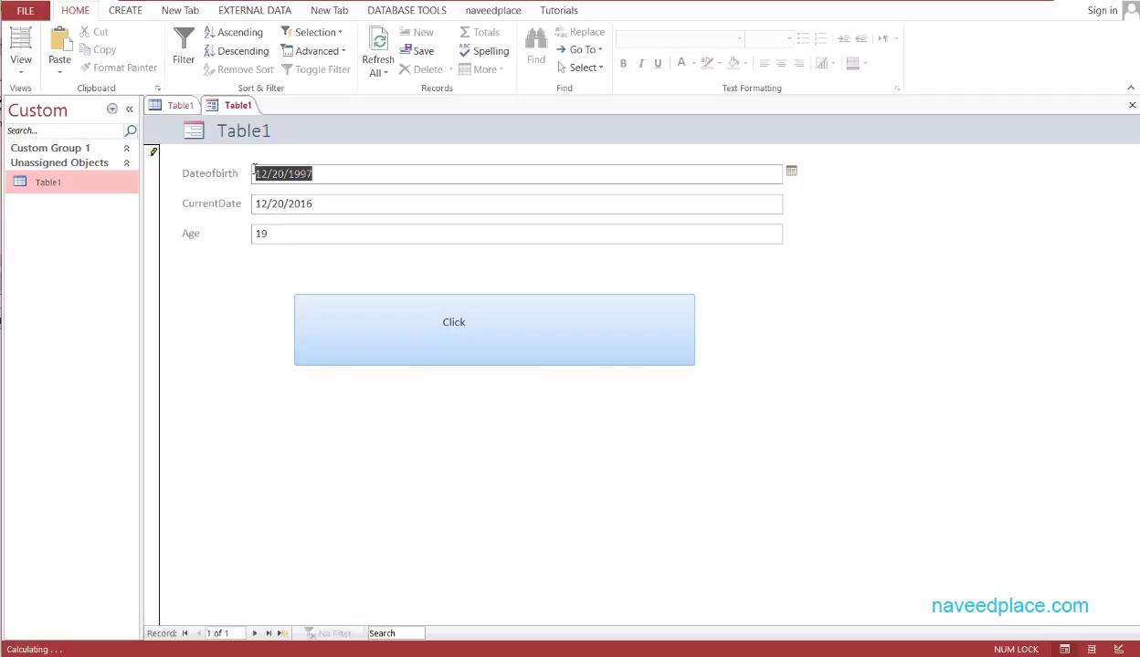
pyautogui.moveTo(289, 233); pyautogui.dragTo(247, 233)
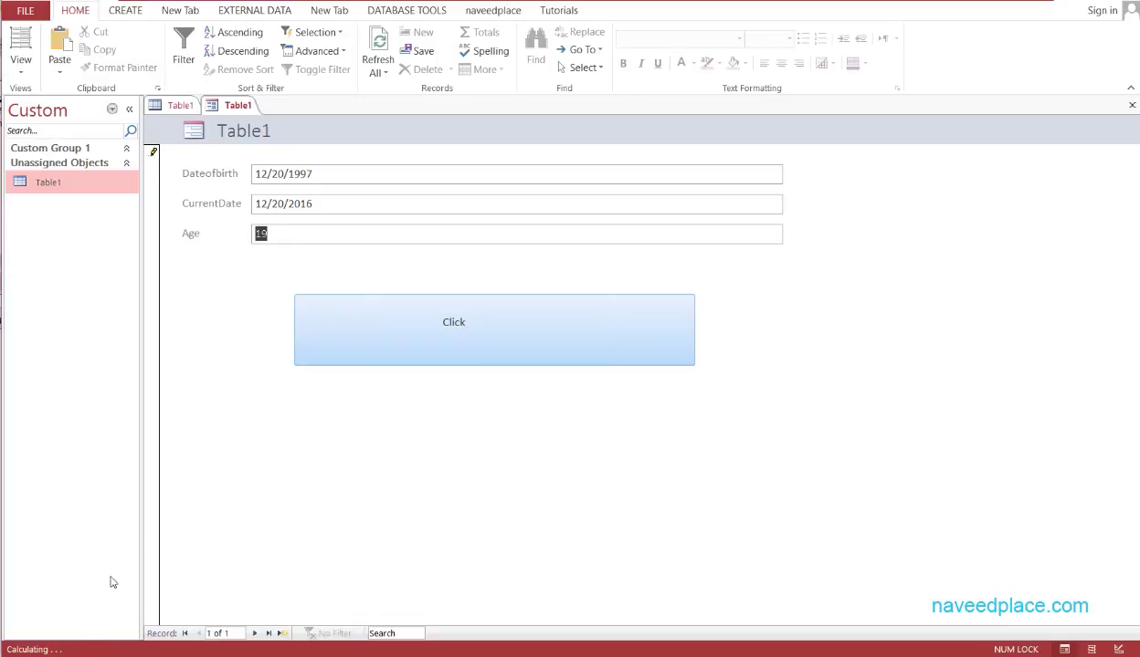
pyautogui.click(200, 621)
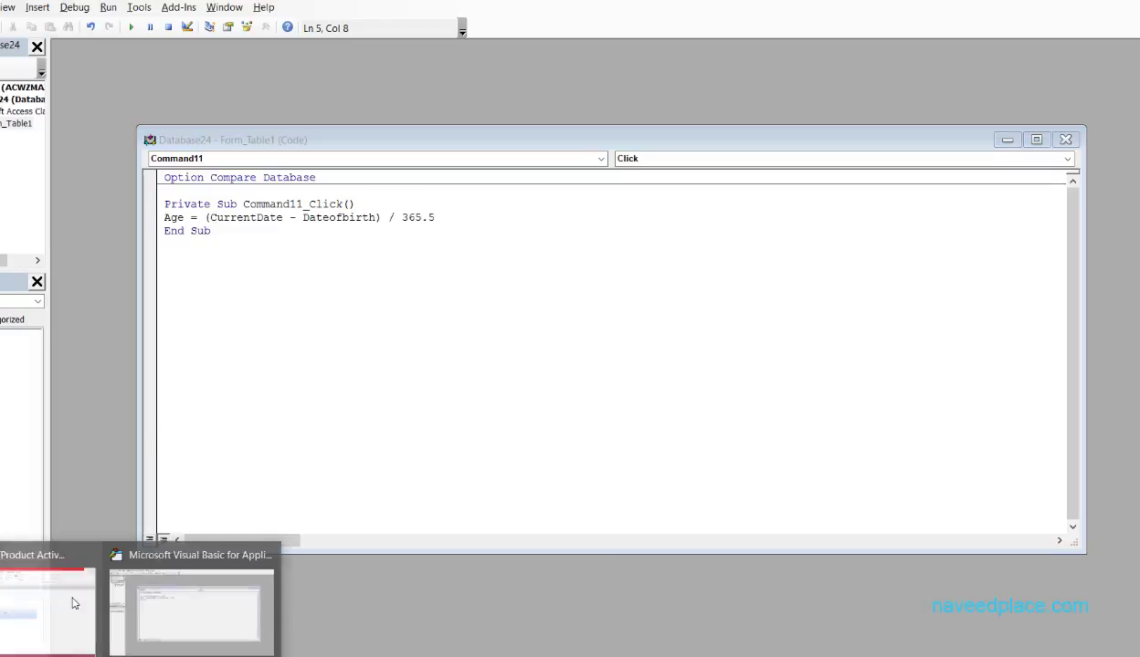
# Put the form back in Design View and bring up the VBA code window
pyautogui.click(69, 594)
pyautogui.click(20, 60)
pyautogui.click(32, 94)
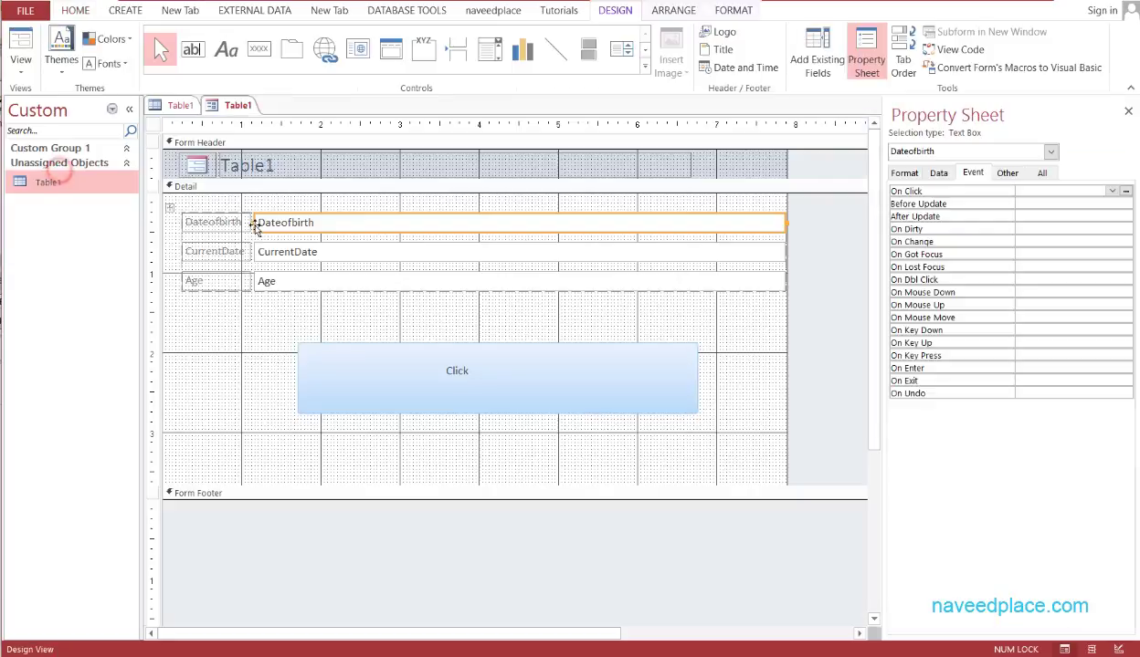
pyautogui.click(284, 281)
pyautogui.hotkey('alt', 'F11')
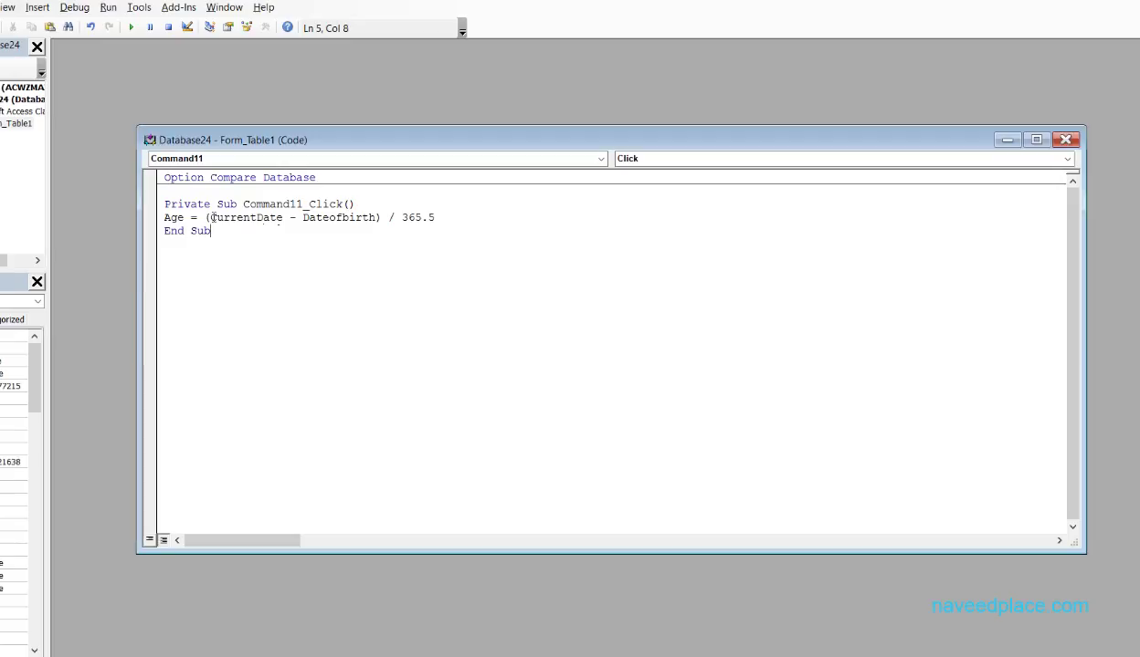
pyautogui.hotkey('alt', 'Tab')
pyautogui.hotkey('alt', 'F11')
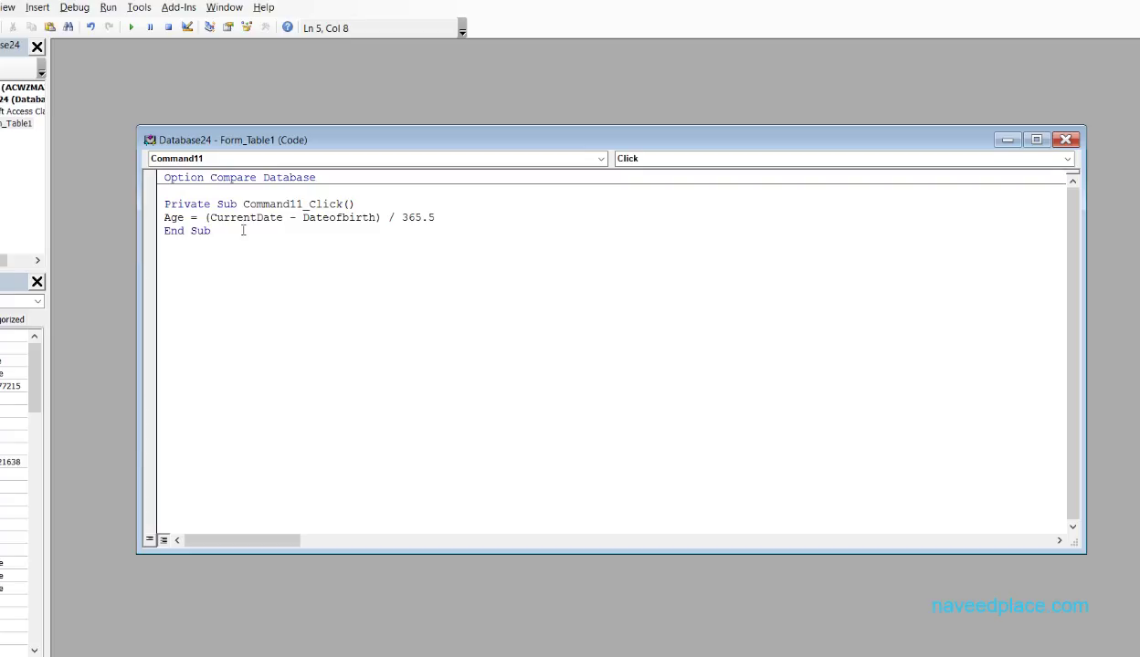
pyautogui.hotkey('alt', 'F11')
pyautogui.hotkey('alt', 'F11')
# Select the bracketed CurrentDate - Dateofbirth expression on the Age line
pyautogui.click(380, 218)
pyautogui.click(209, 219)
pyautogui.moveTo(249, 218); pyautogui.dragTo(329, 218)
pyautogui.click(333, 252)
pyautogui.moveTo(209, 218); pyautogui.dragTo(370, 218)
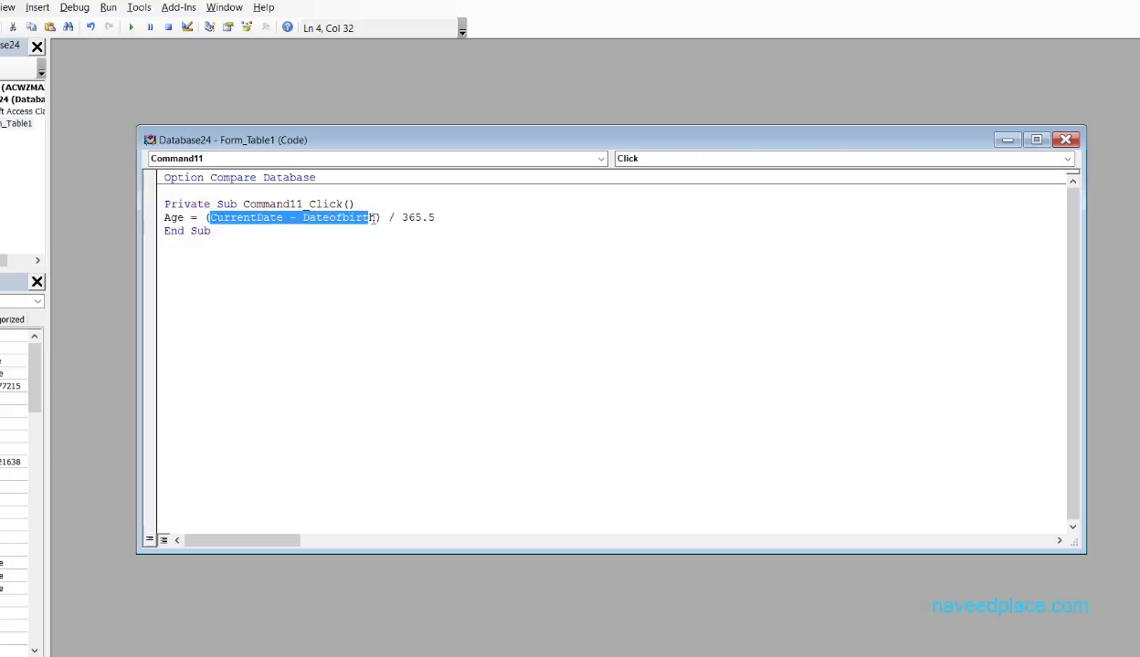
pyautogui.click(376, 273)
pyautogui.moveTo(208, 219); pyautogui.dragTo(385, 218)
pyautogui.click(365, 257)
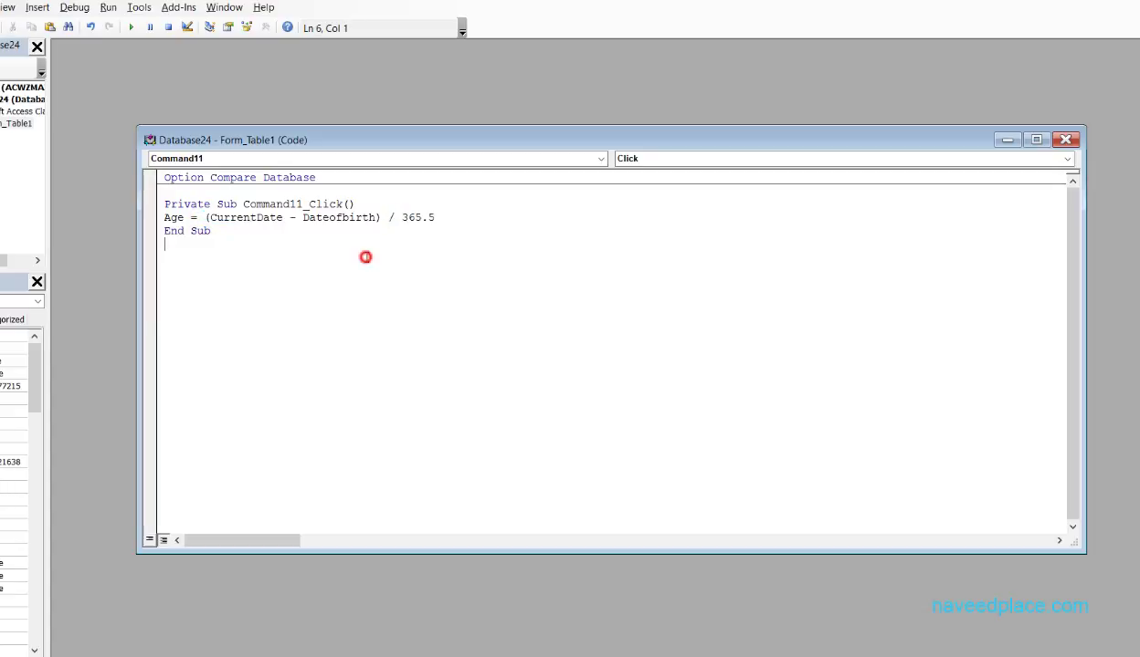
# Delete both parentheses, leaving Age = CurrentDate - Dateofbirth / 365.5
pyautogui.click(207, 218)
pyautogui.press('BackSpace')
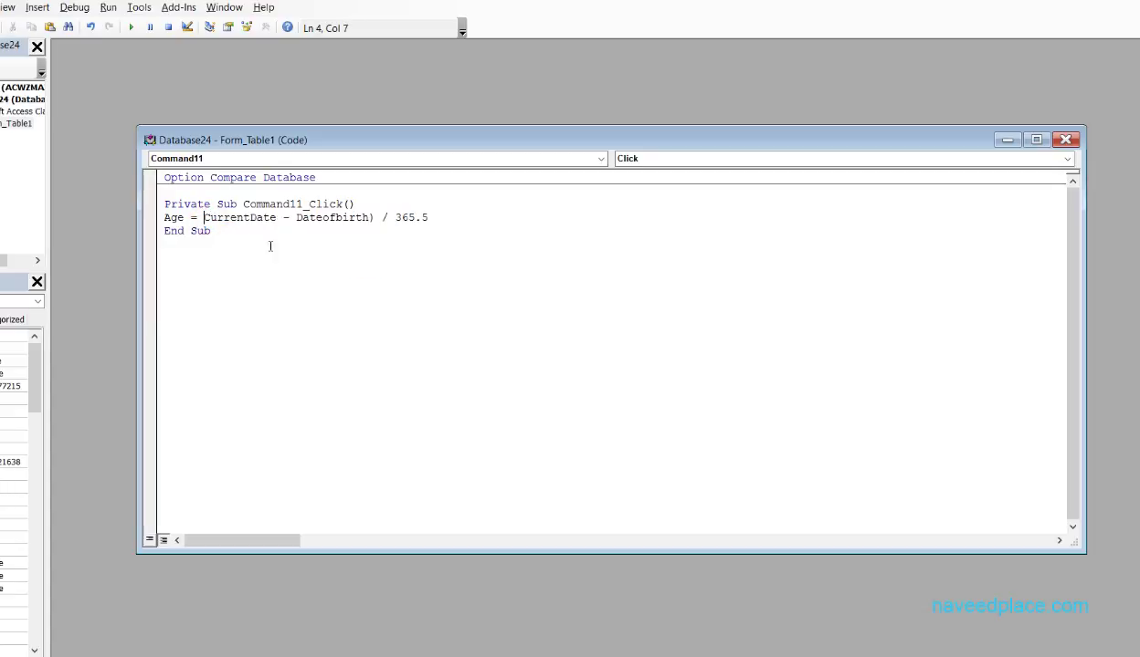
pyautogui.click(374, 218)
pyautogui.press('BackSpace')
pyautogui.click(56, 636)
pyautogui.click(62, 607)
pyautogui.click(20, 67)
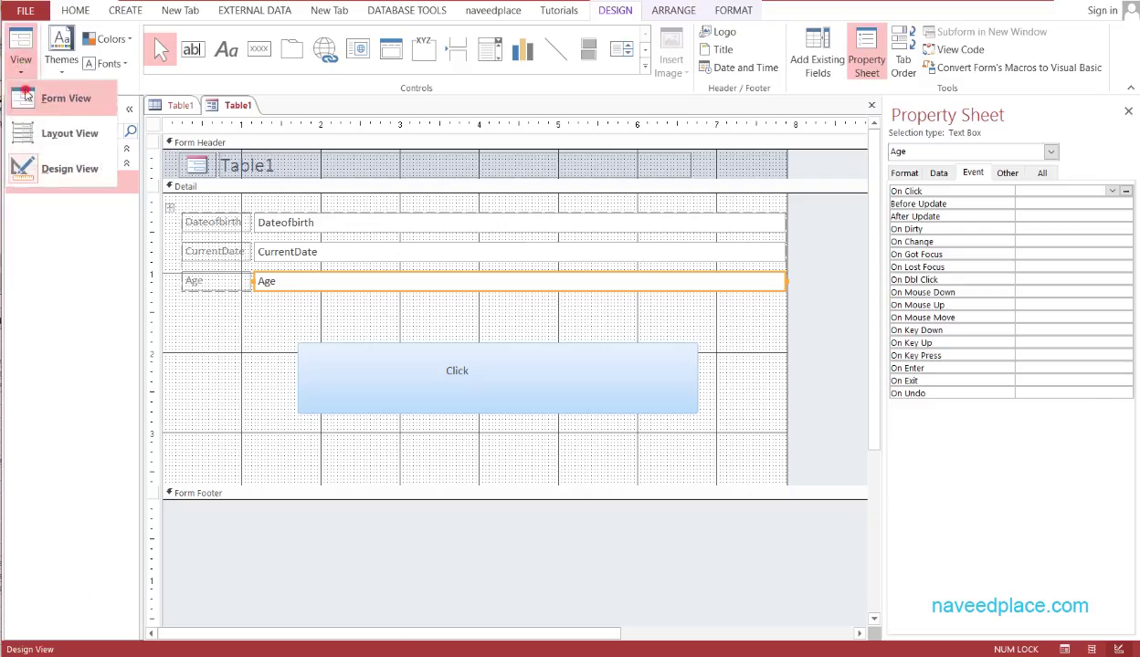
# Run the form in Form View and get the wrong Age result 42626
pyautogui.click(55, 97)
pyautogui.click(347, 311)
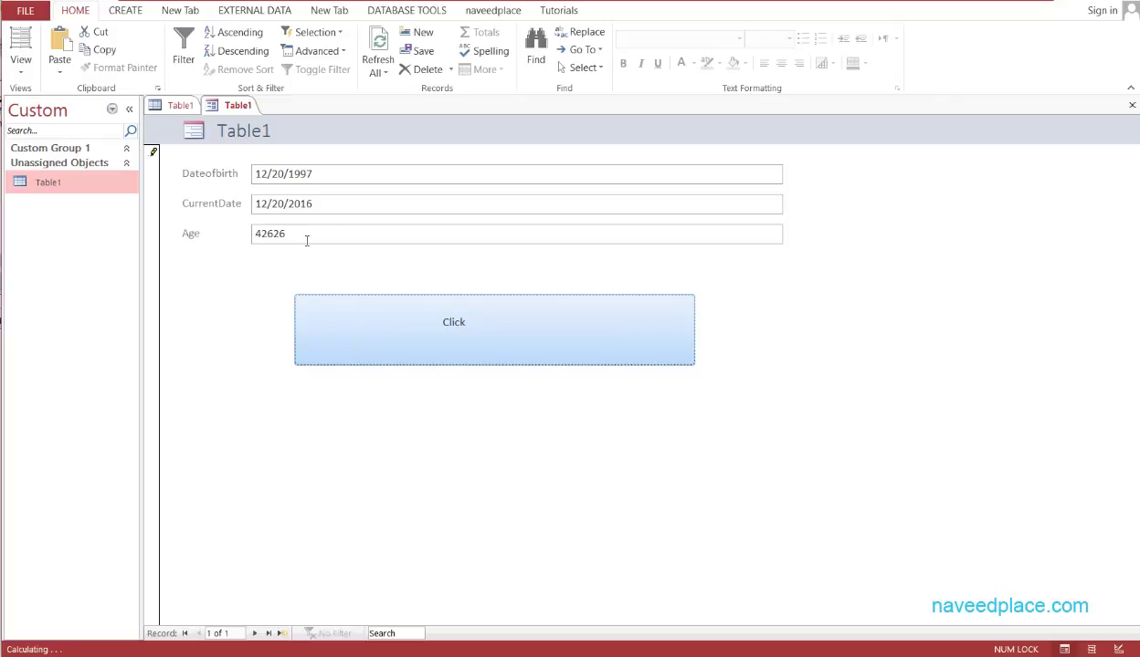
pyautogui.moveTo(307, 241); pyautogui.dragTo(246, 235)
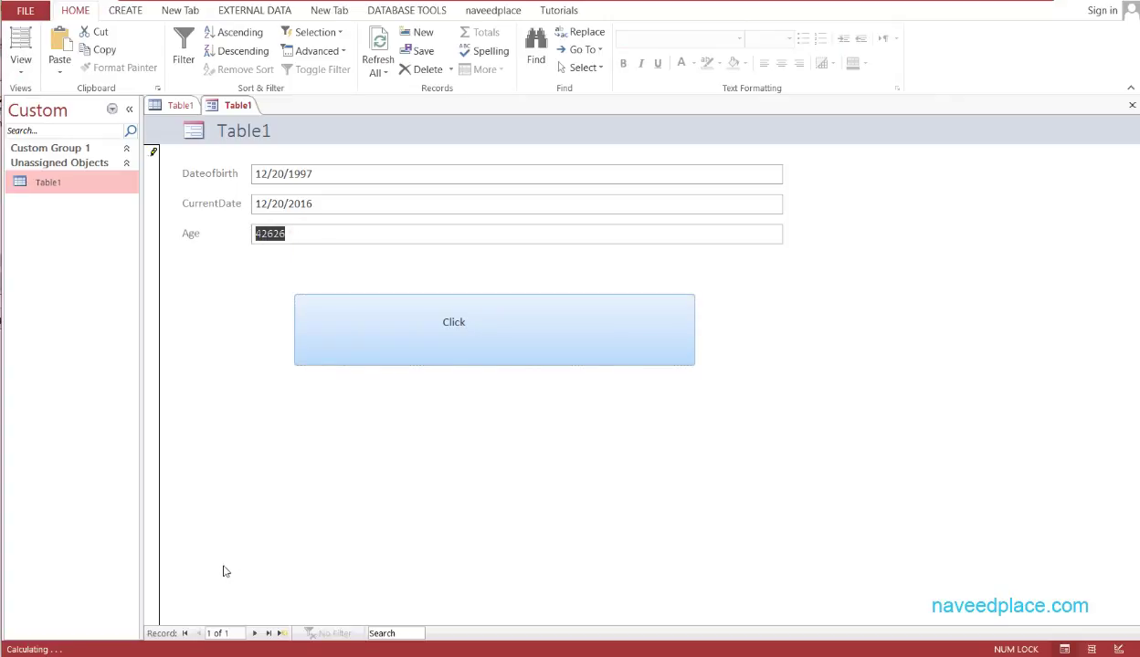
# Restore the parentheses in the code: Age = (CurrentDate - Dateofbirth) / 365.5
pyautogui.moveTo(192, 650)
pyautogui.click(224, 610)
pyautogui.write(') / 365.5')
pyautogui.click(208, 219)
pyautogui.write('(')
pyautogui.moveTo(209, 218); pyautogui.dragTo(405, 227)
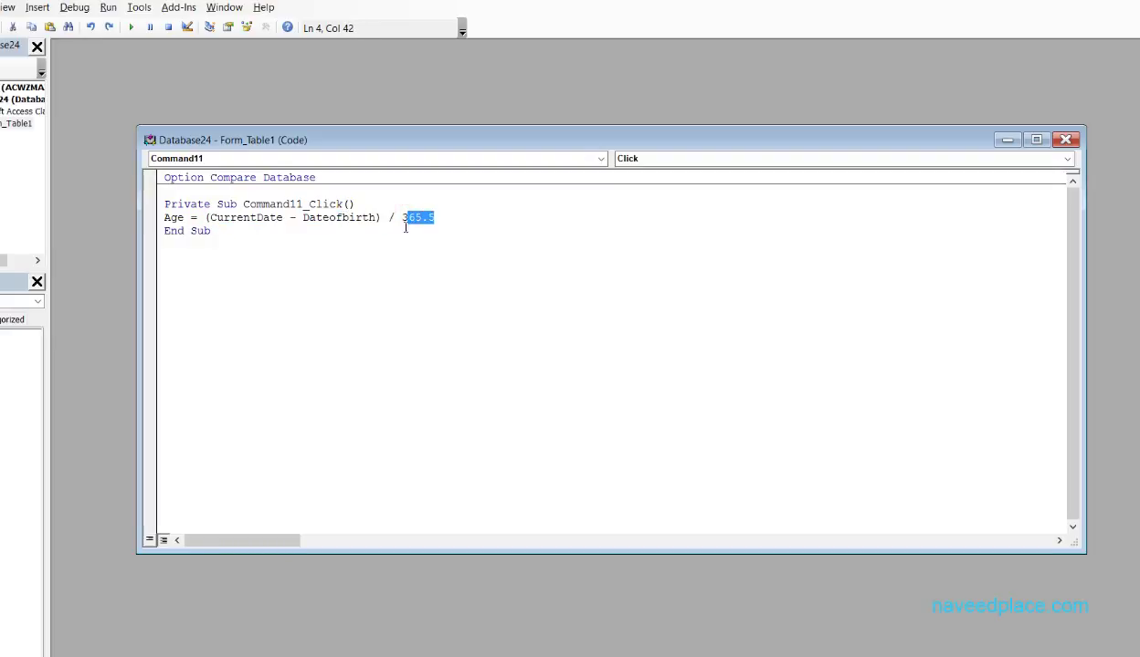
pyautogui.moveTo(208, 217); pyautogui.dragTo(297, 217)
pyautogui.moveTo(303, 217); pyautogui.dragTo(388, 219)
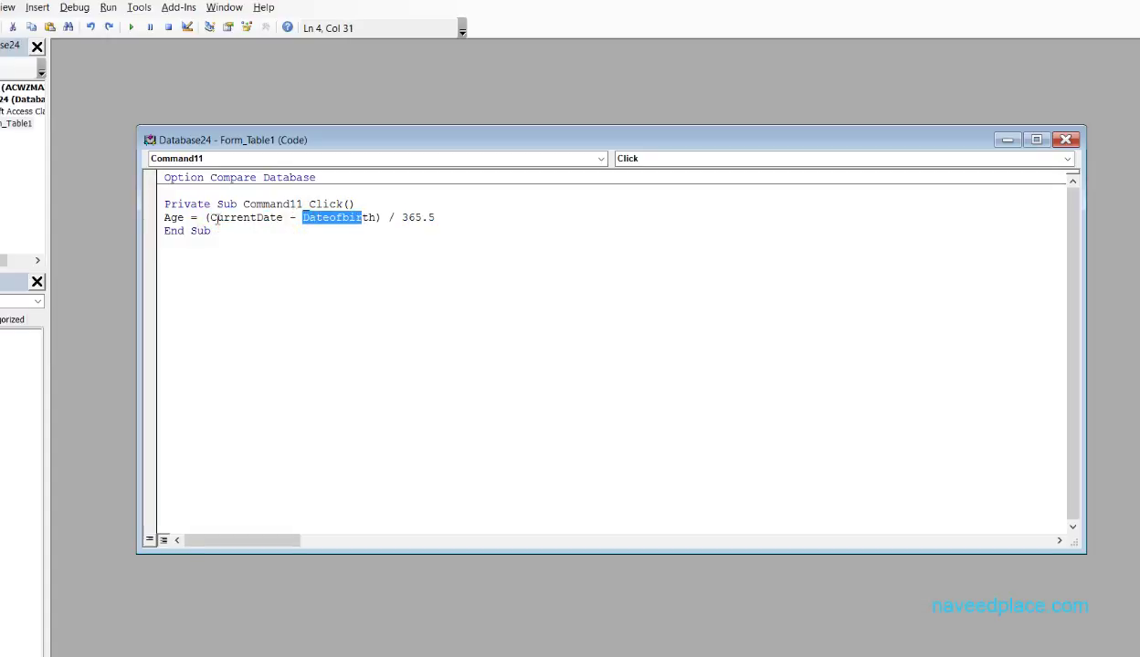
pyautogui.doubleClick(446, 217)
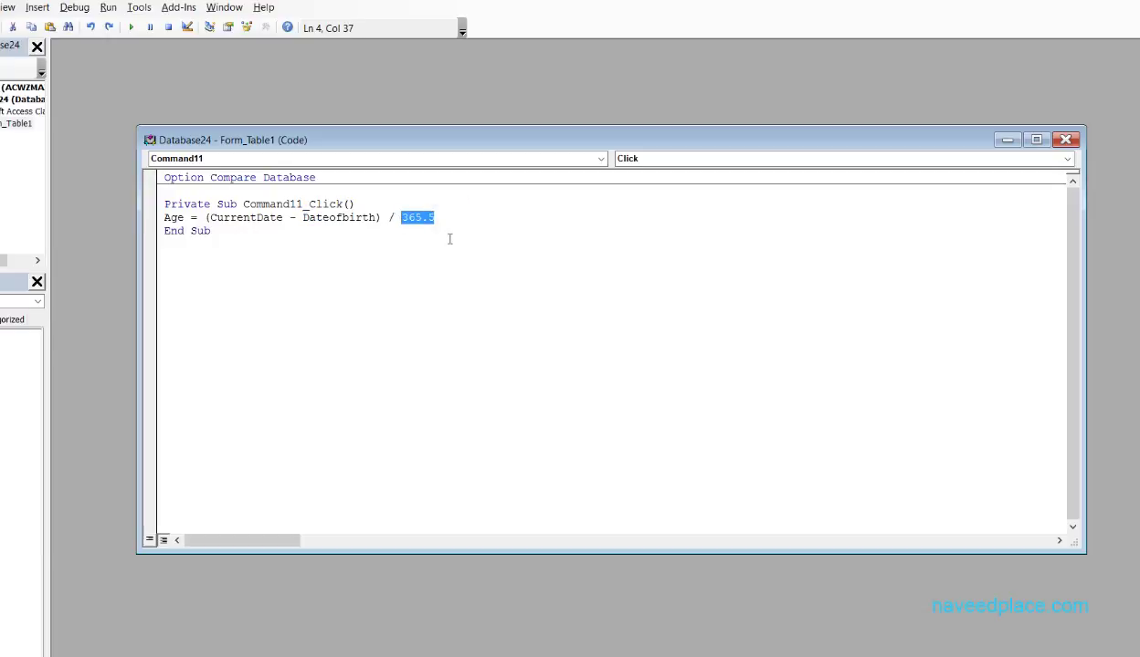
pyautogui.click(405, 219)
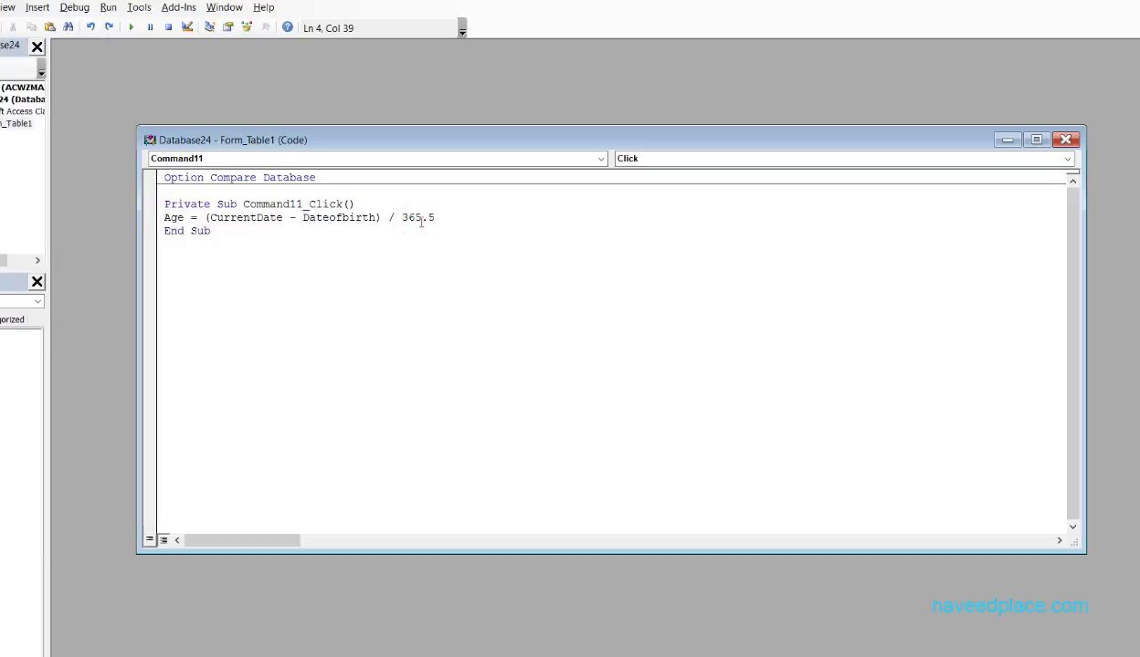